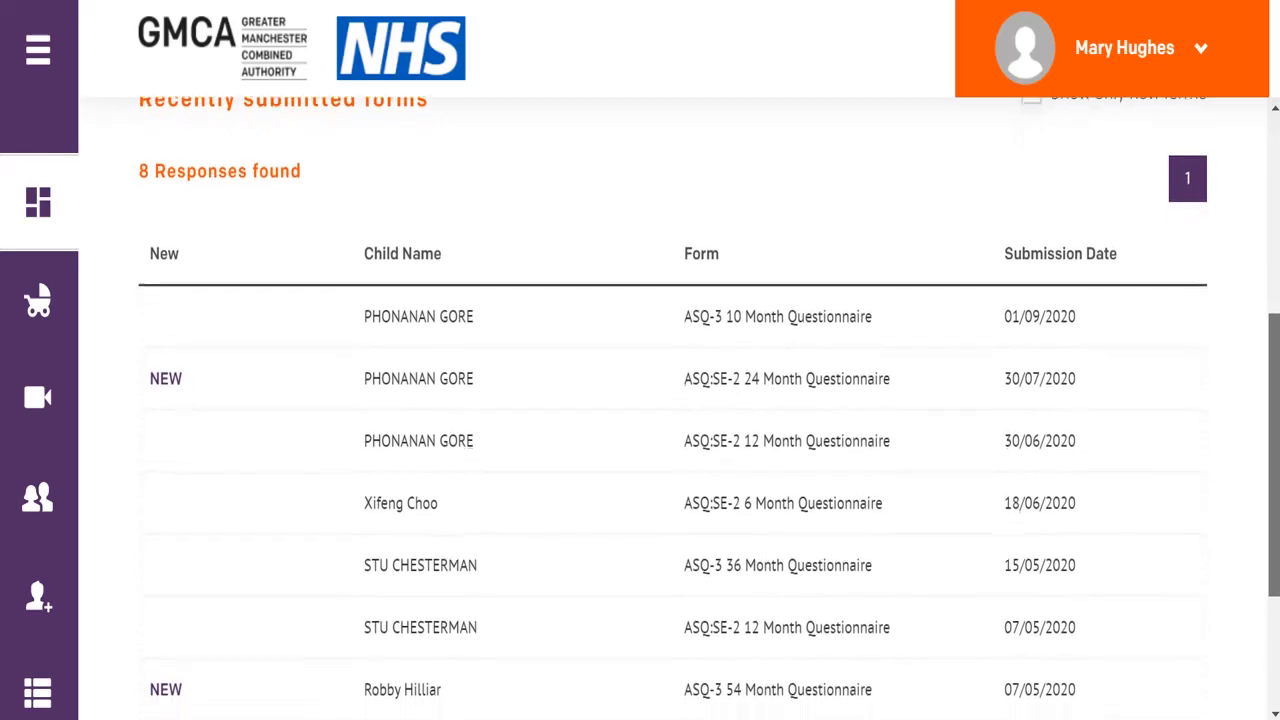
Open the list of children and look through the fields of the form for creating a child profile.
{"action": "scroll", "coordinate": [672, 408], "scroll_direction": "down", "scroll_amount": 2}
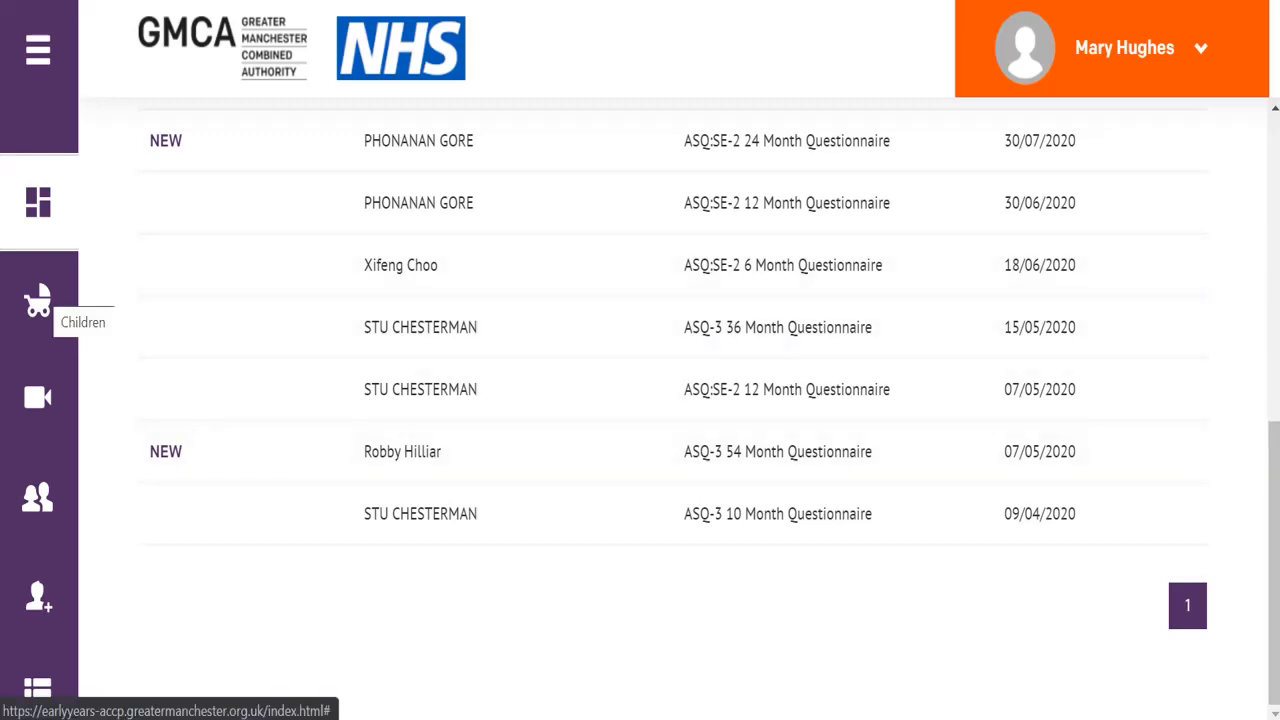
{"action": "left_click", "coordinate": [45, 305]}
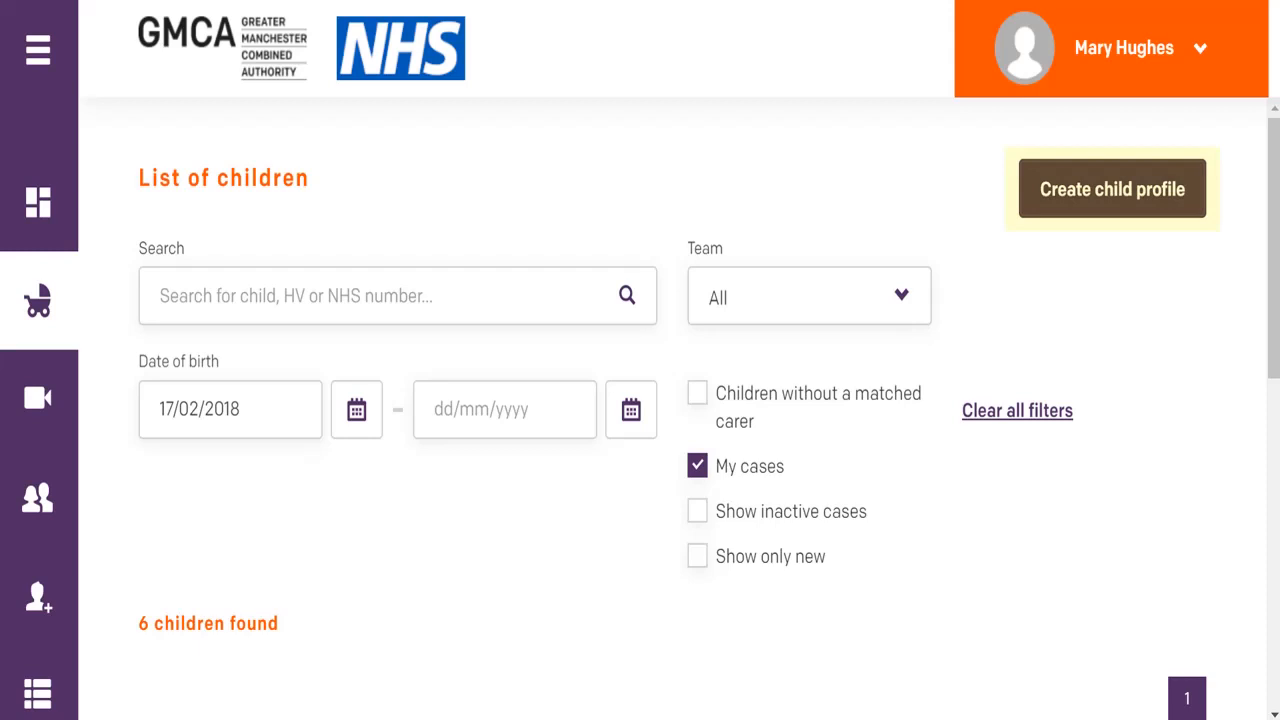
{"action": "left_click", "coordinate": [1112, 189]}
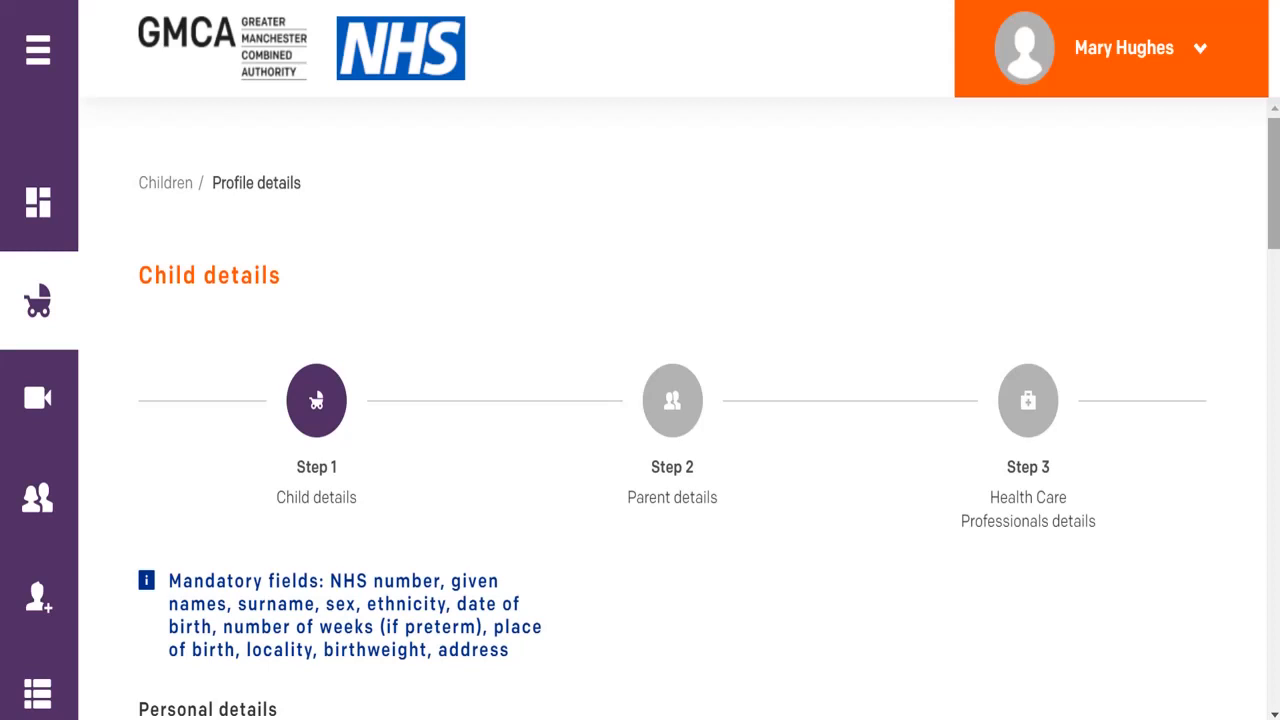
{"action": "scroll", "coordinate": [316, 400], "scroll_direction": "down", "scroll_amount": 4}
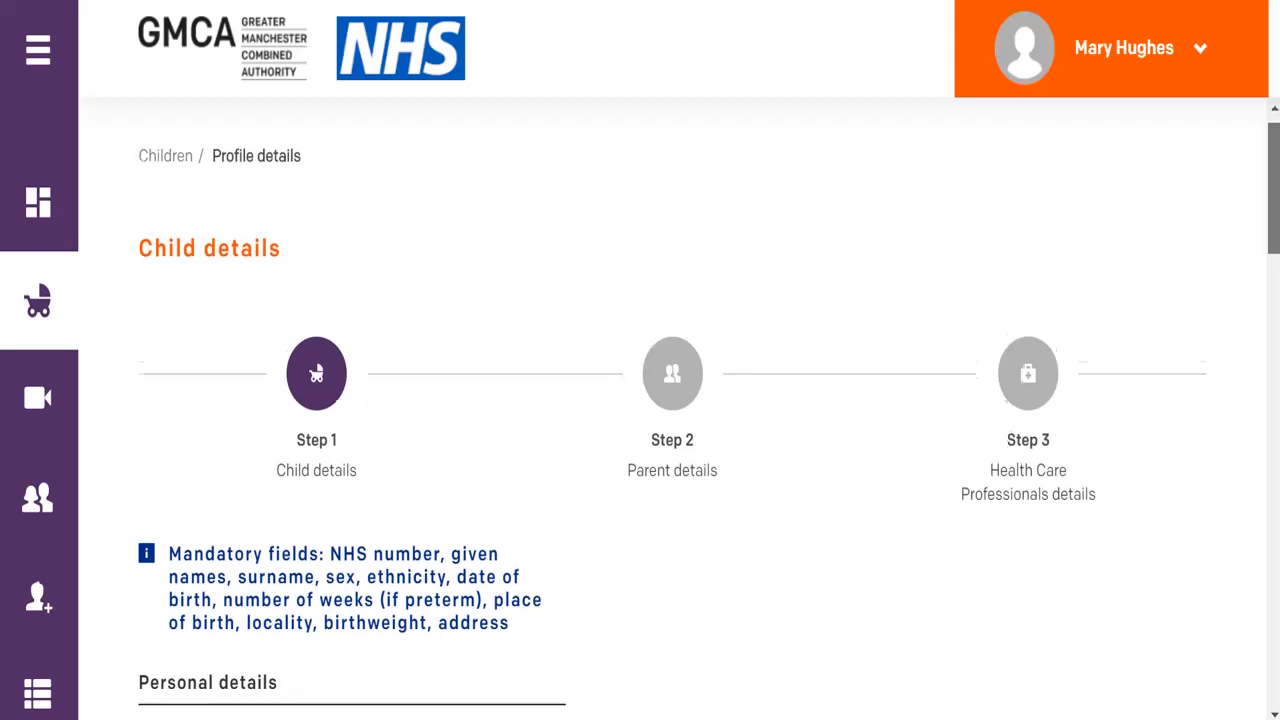
{"action": "scroll", "coordinate": [352, 400], "scroll_direction": "down", "scroll_amount": 10}
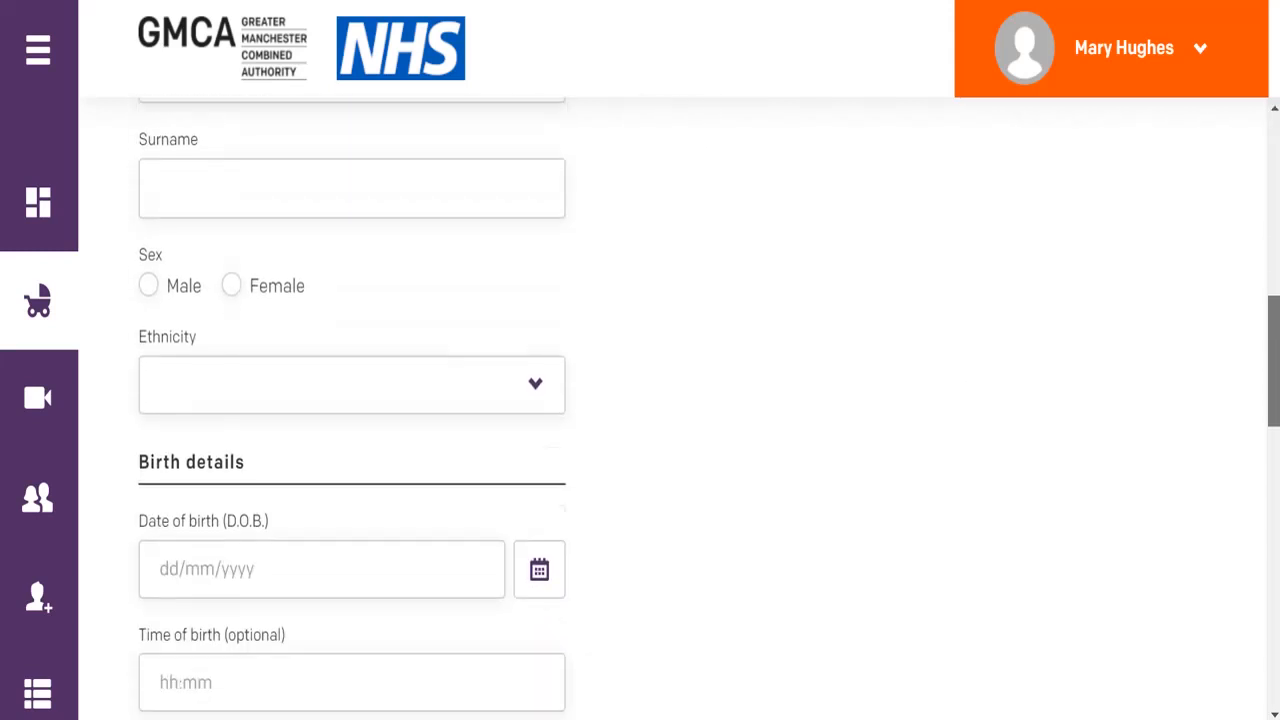
{"action": "scroll", "coordinate": [352, 400], "scroll_direction": "down", "scroll_amount": 7}
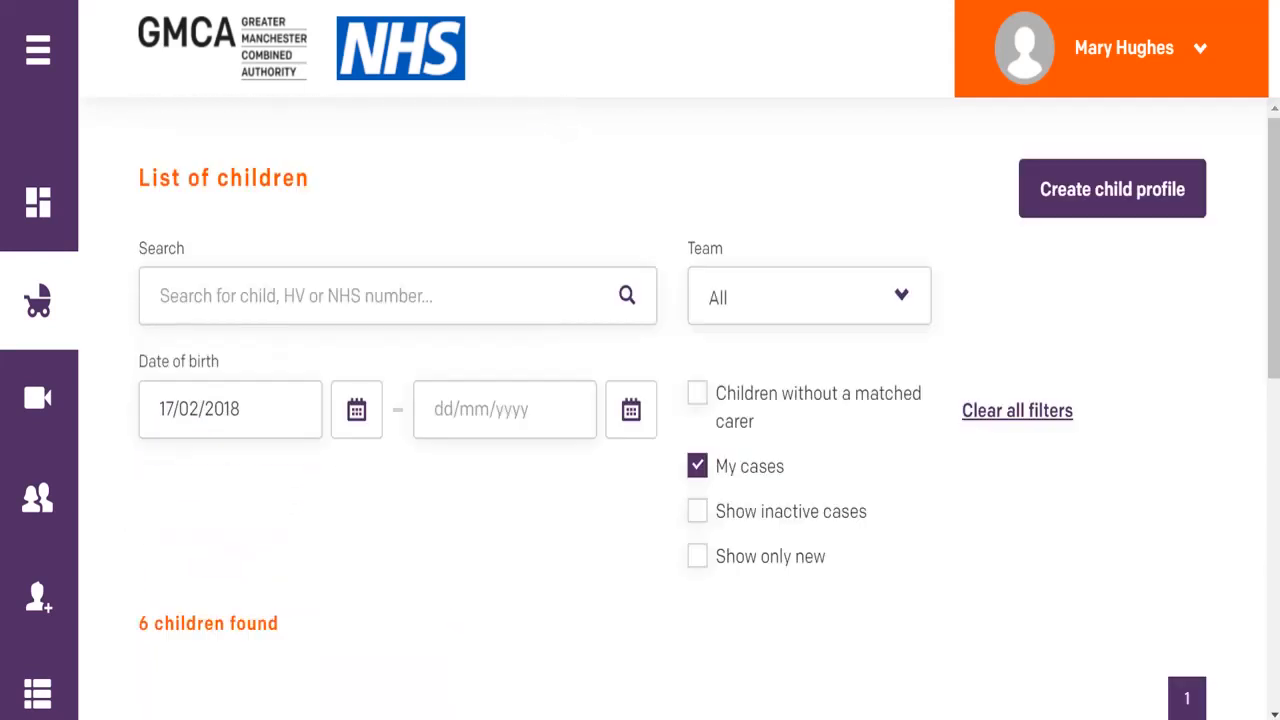
Search the list of children for the child by given name and bring up the matching record.
{"action": "left_click", "coordinate": [397, 296]}
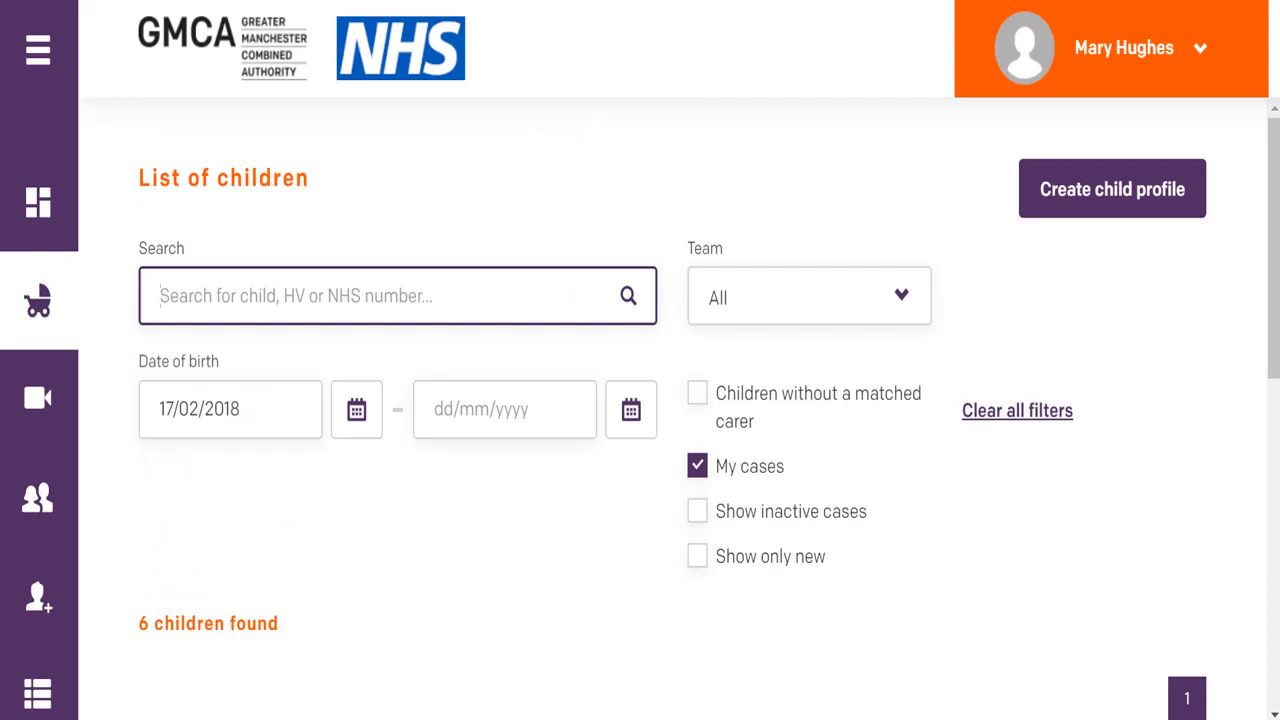
{"action": "type", "text": "Phonan"}
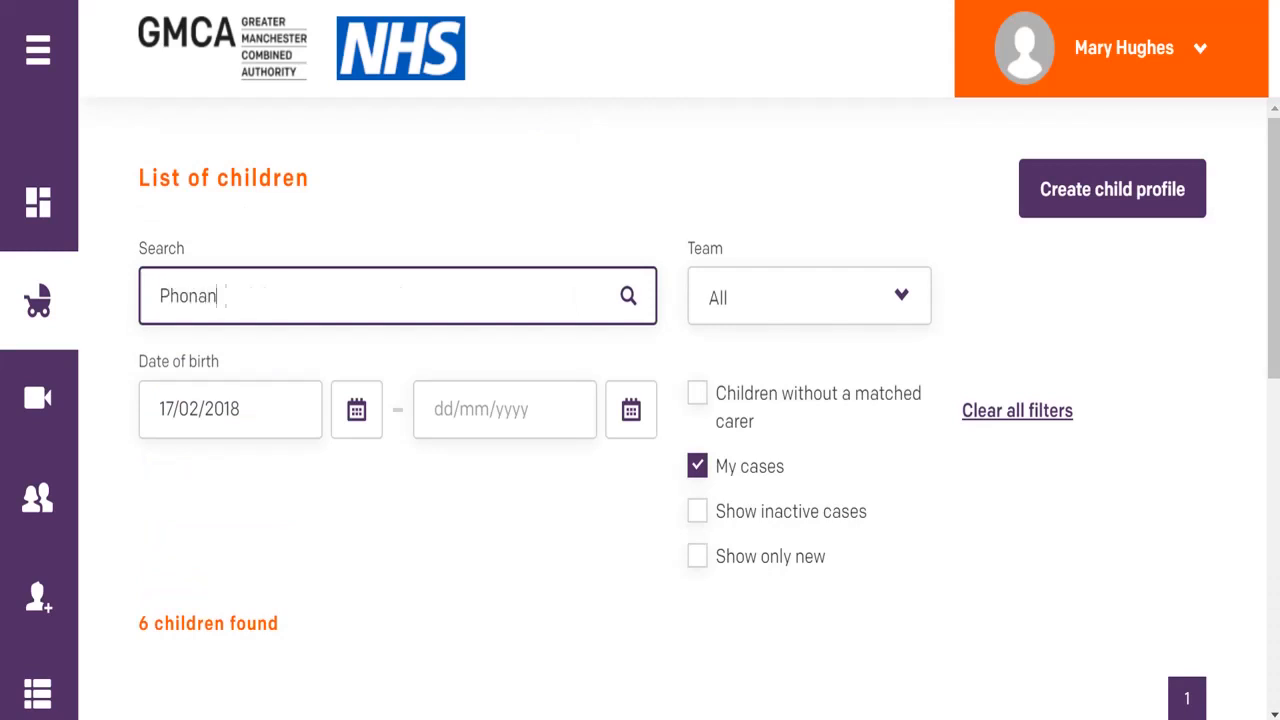
{"action": "type", "text": "an"}
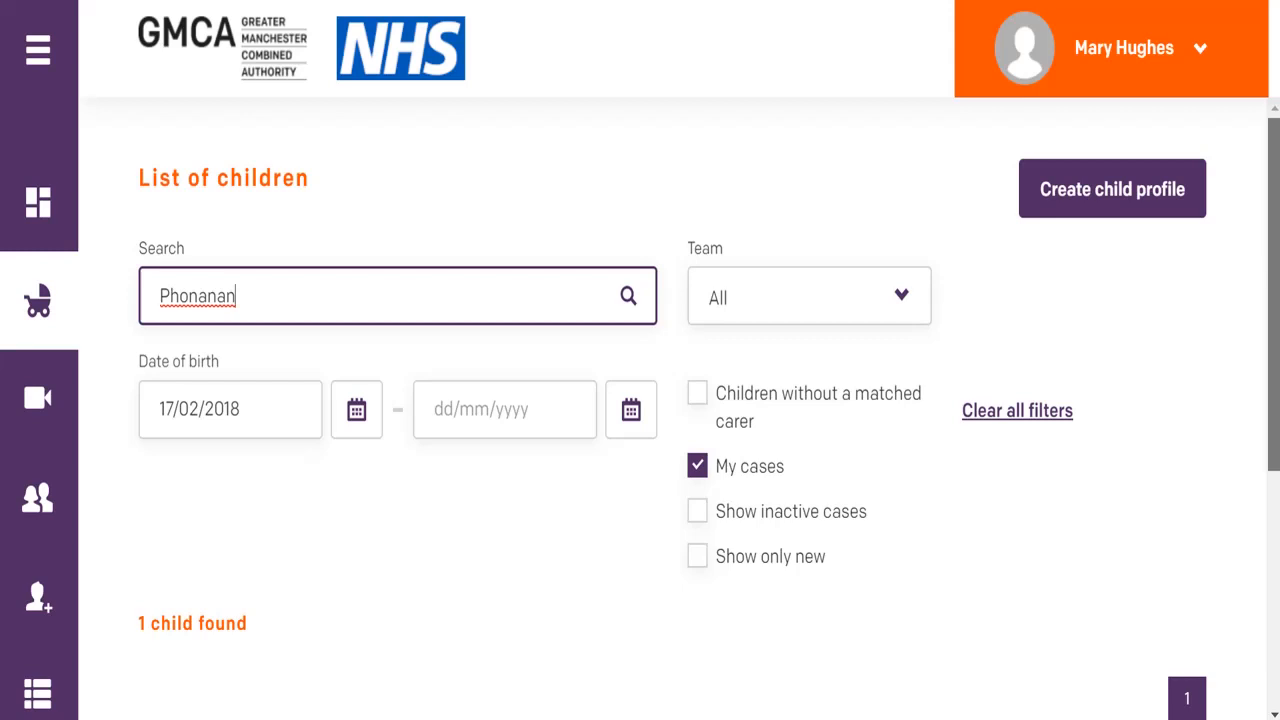
{"action": "scroll", "coordinate": [700, 420], "scroll_direction": "down", "scroll_amount": 4}
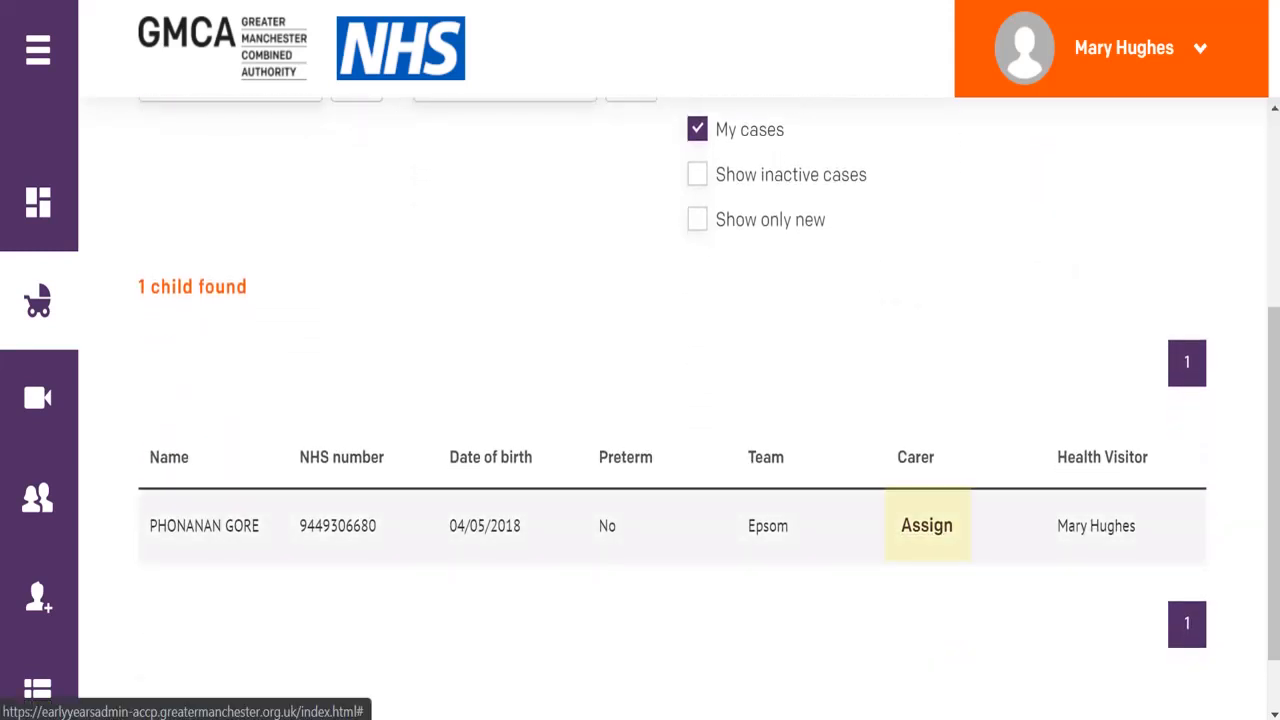
Assign a carer to the child, finding the carer by surname and confirming the match.
{"action": "left_click", "coordinate": [926, 525]}
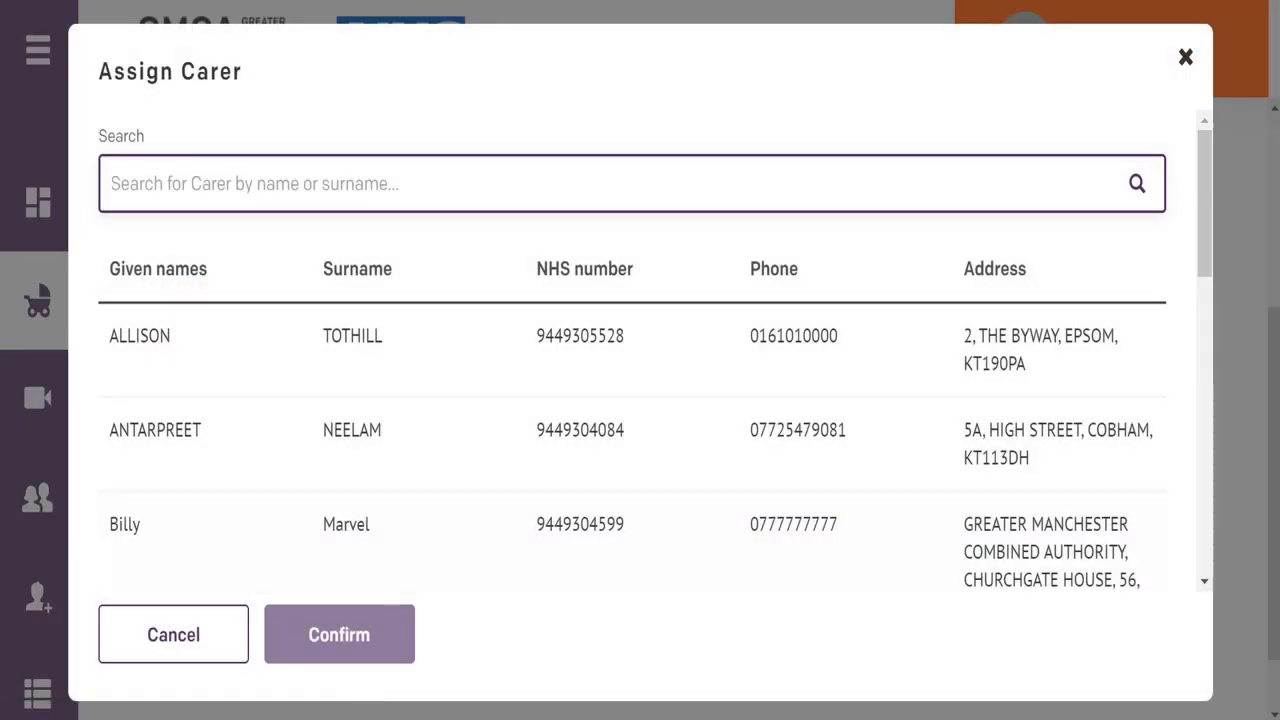
{"action": "type", "text": "Seo"}
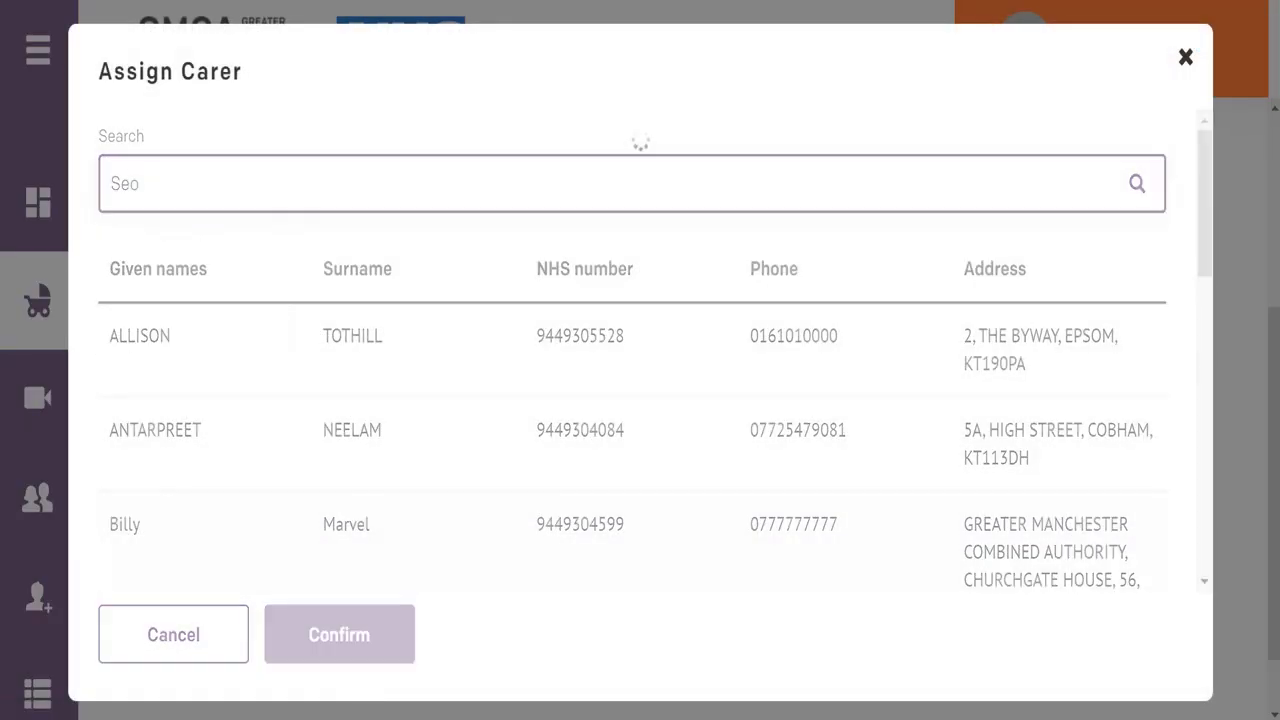
{"action": "left_click", "coordinate": [640, 364]}
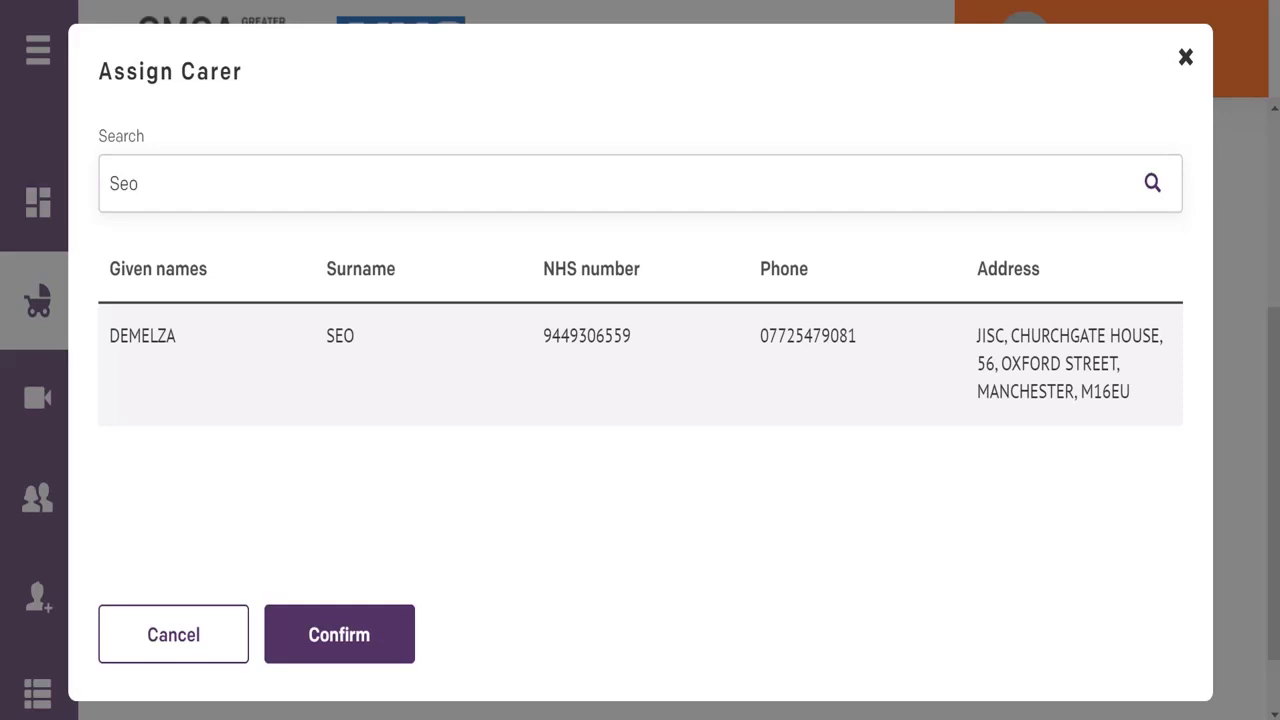
{"action": "left_click", "coordinate": [339, 634]}
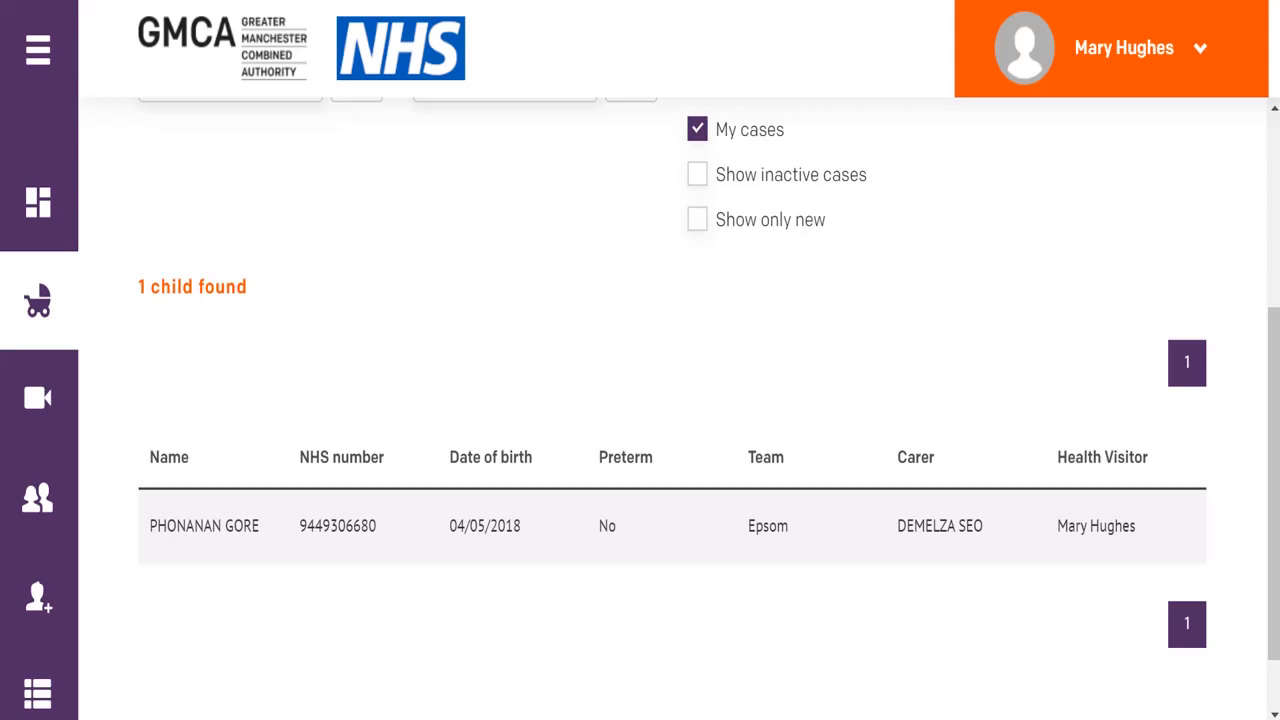
Open the child's full profile details, review the parent, health visitor and GP sections, and export the details.
{"action": "left_click", "coordinate": [205, 528]}
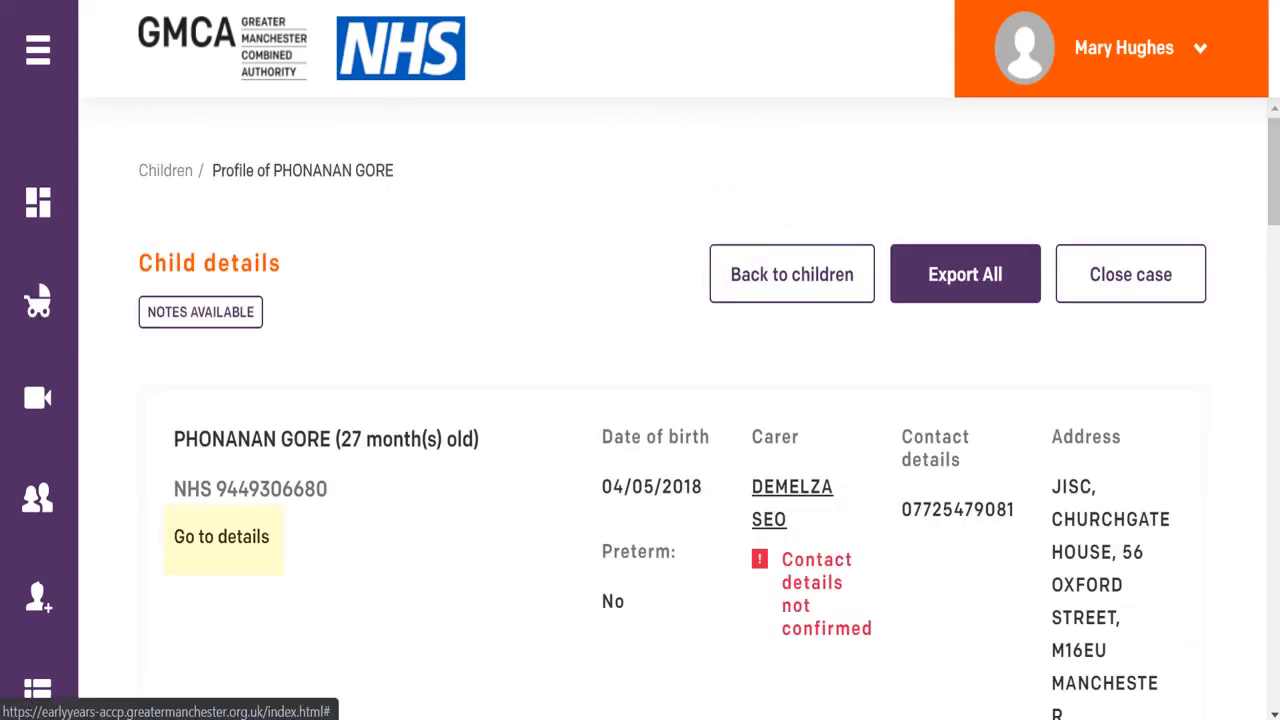
{"action": "left_click", "coordinate": [221, 536]}
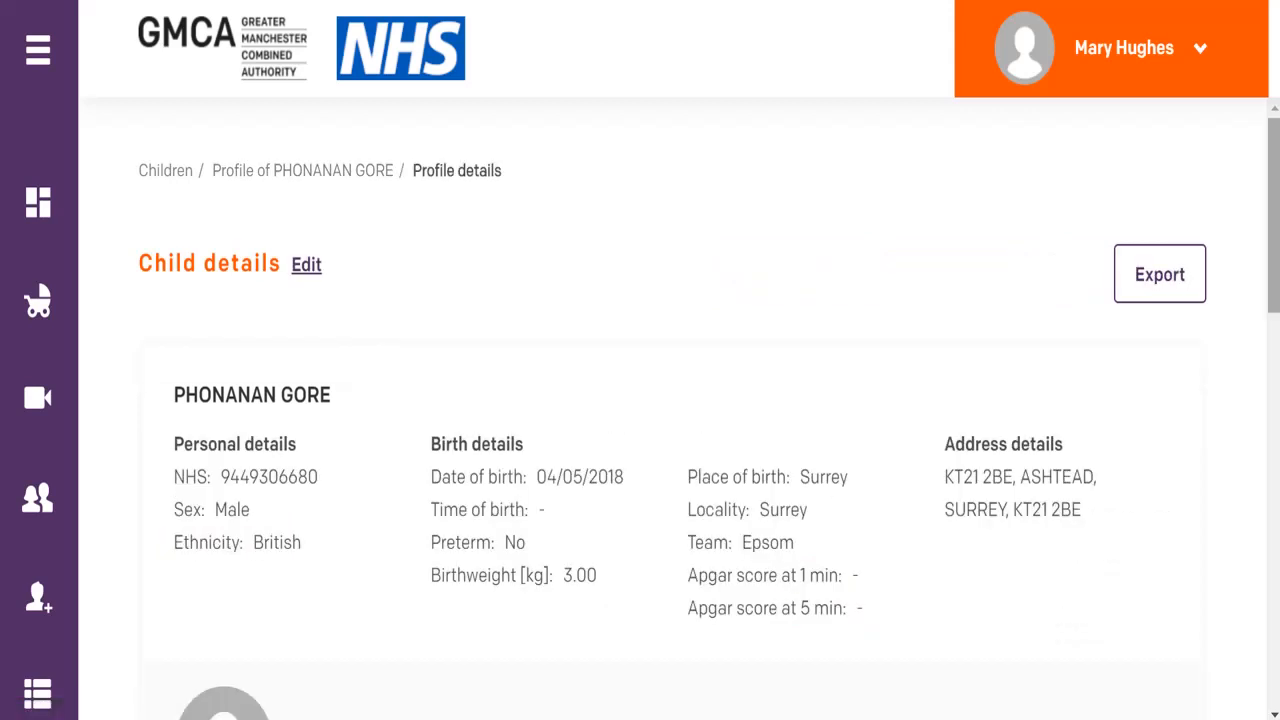
{"action": "scroll", "coordinate": [640, 450], "scroll_direction": "down", "scroll_amount": 1}
{"action": "scroll", "coordinate": [640, 400], "scroll_direction": "down", "scroll_amount": 5}
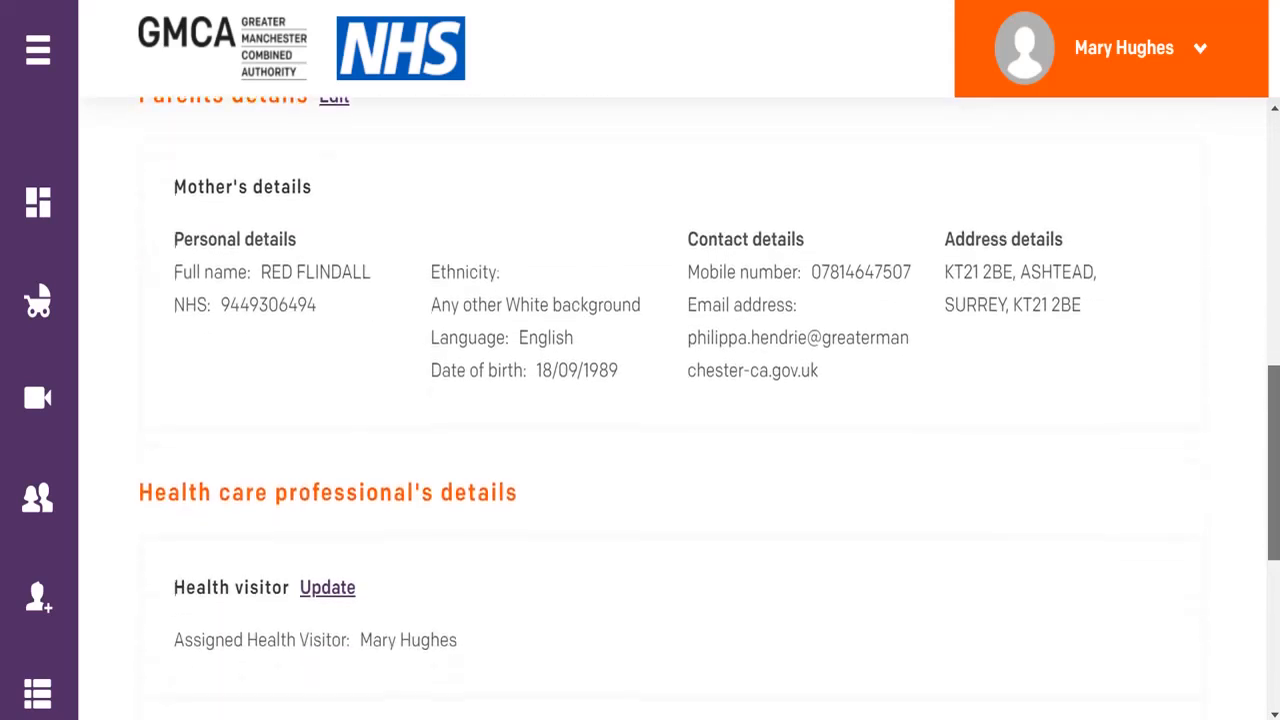
{"action": "scroll", "coordinate": [640, 400], "scroll_direction": "down", "scroll_amount": 3}
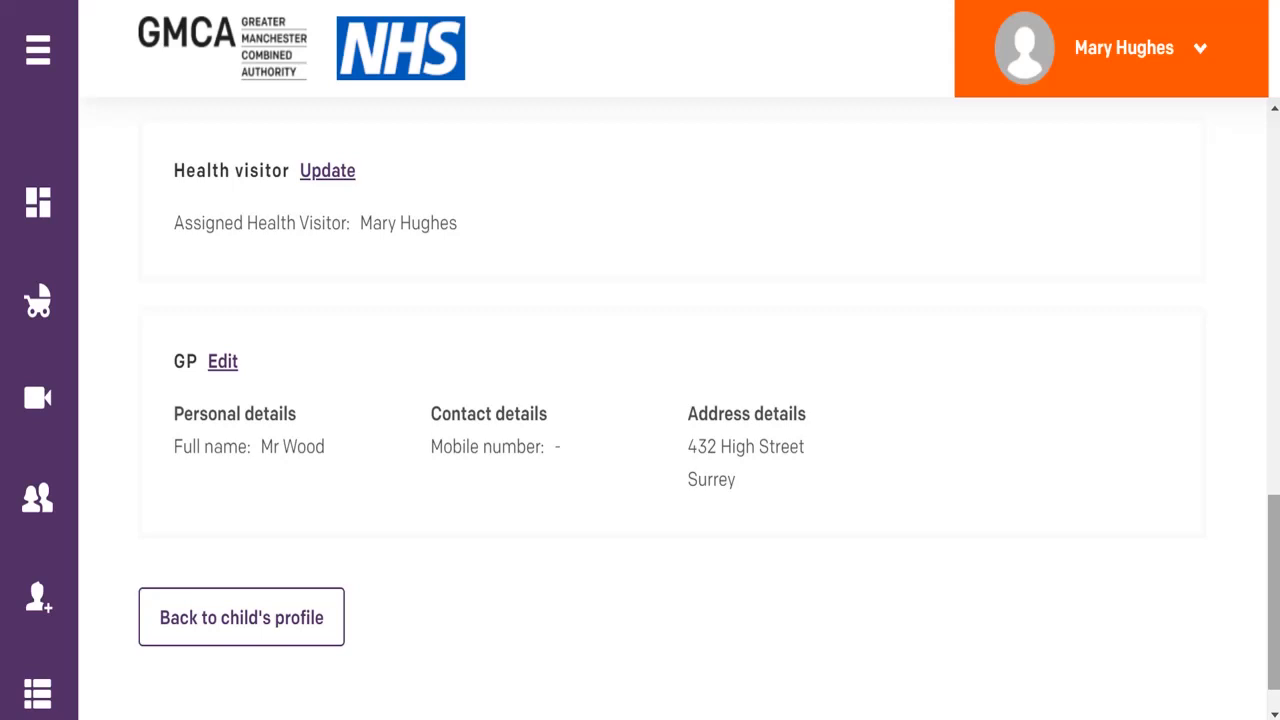
{"action": "left_click_drag", "start_coordinate": [1274, 592], "coordinate": [1274, 225]}
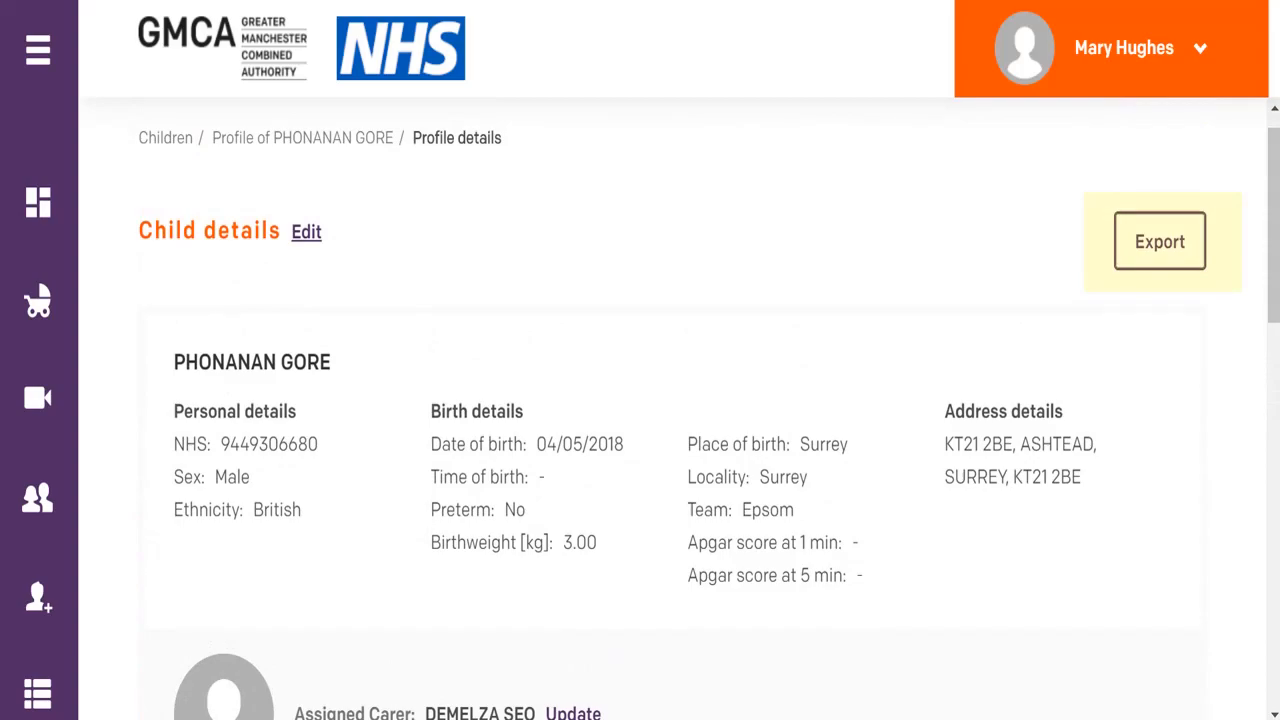
{"action": "left_click", "coordinate": [1160, 242]}
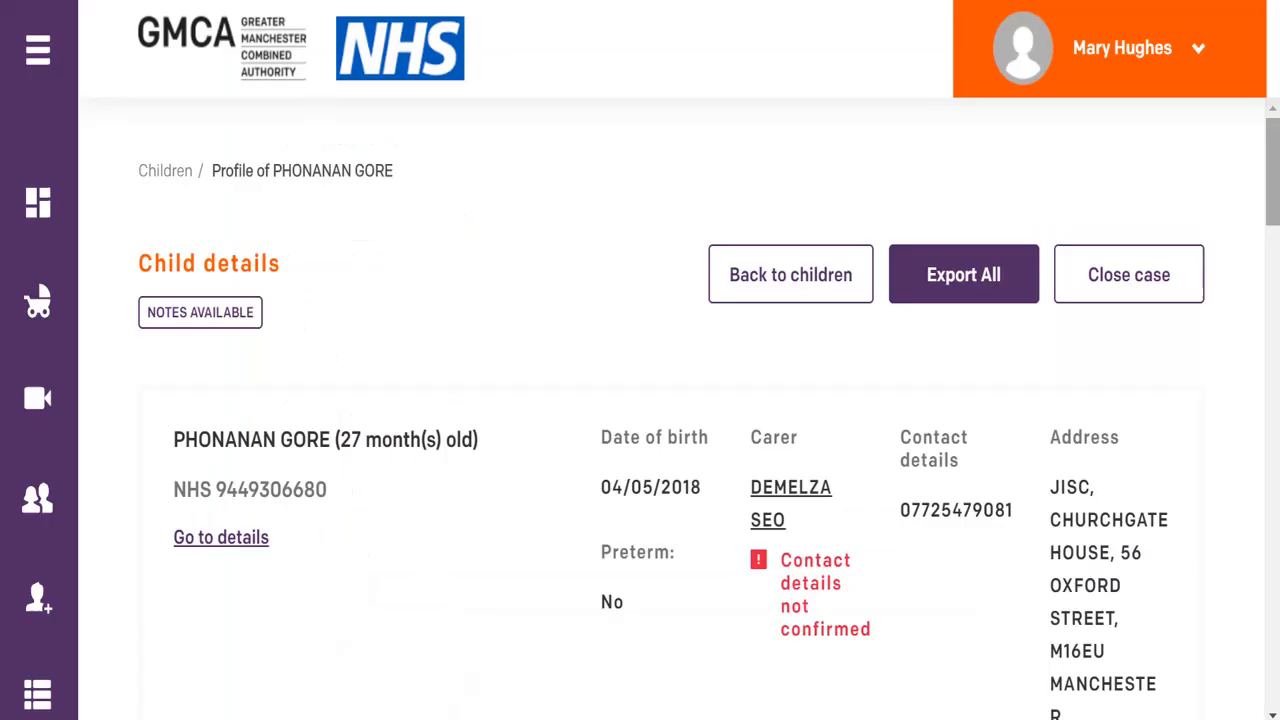
Open the submitted ASQ-3 10 Month Questionnaire from the selected forms in the child's profile.
{"action": "scroll", "coordinate": [640, 420], "scroll_direction": "down", "scroll_amount": 10}
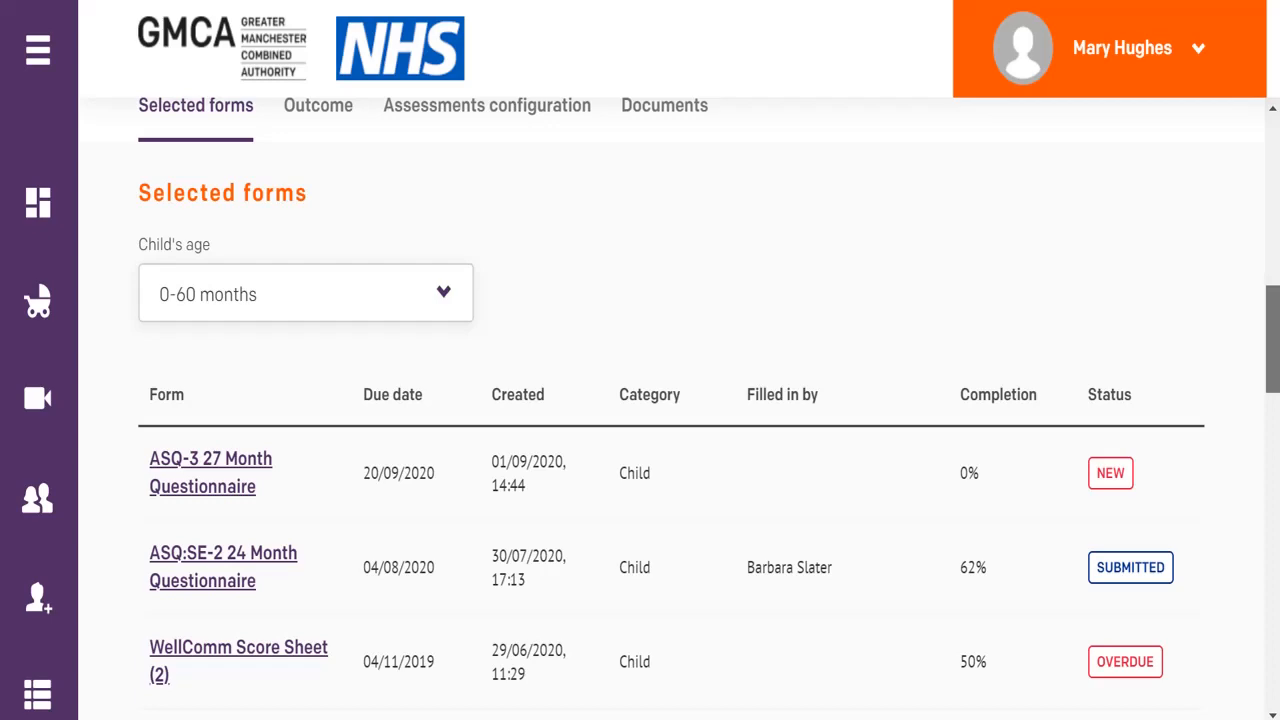
{"action": "scroll", "coordinate": [640, 420], "scroll_direction": "down", "scroll_amount": 7}
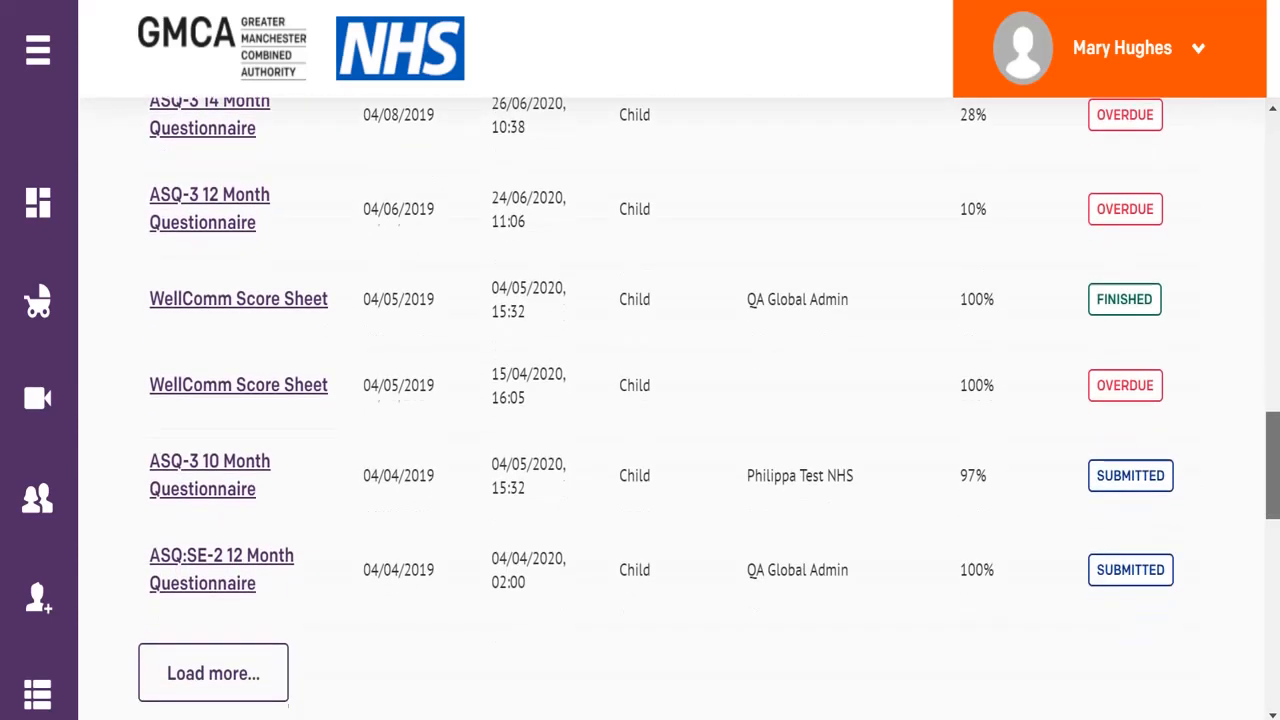
{"action": "scroll", "coordinate": [640, 317], "scroll_direction": "down", "scroll_amount": 2}
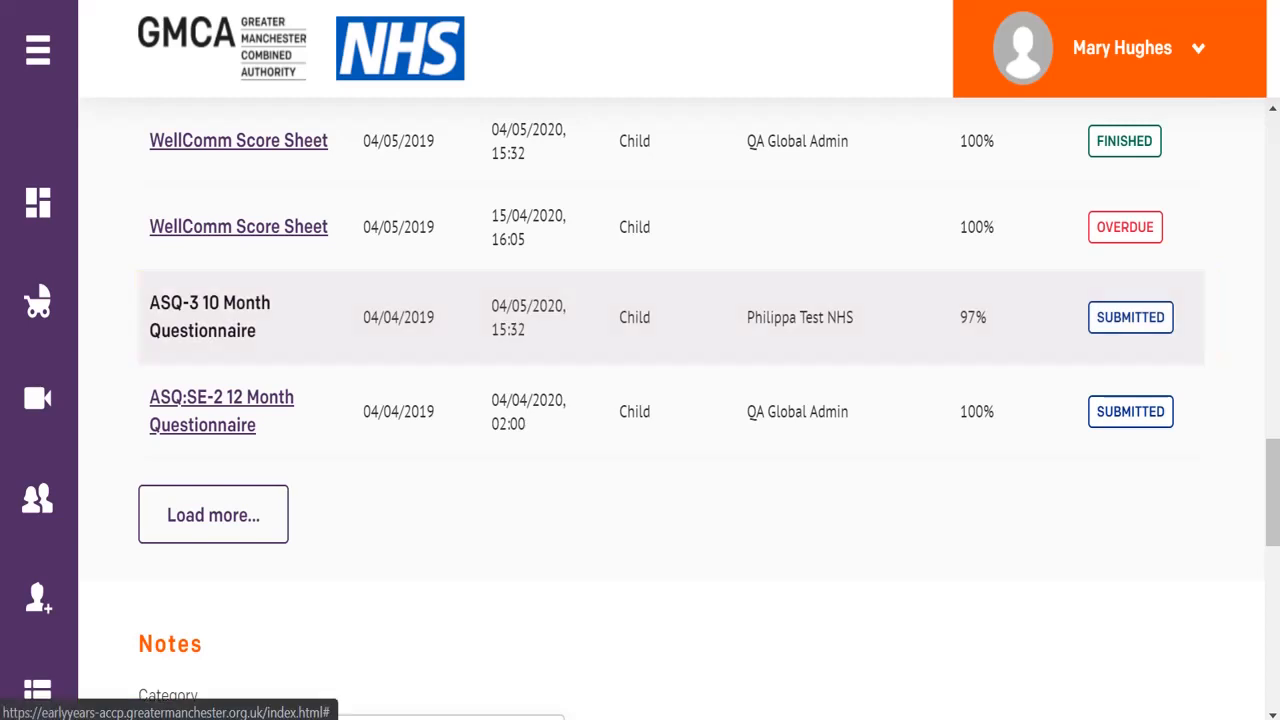
{"action": "left_click", "coordinate": [210, 316]}
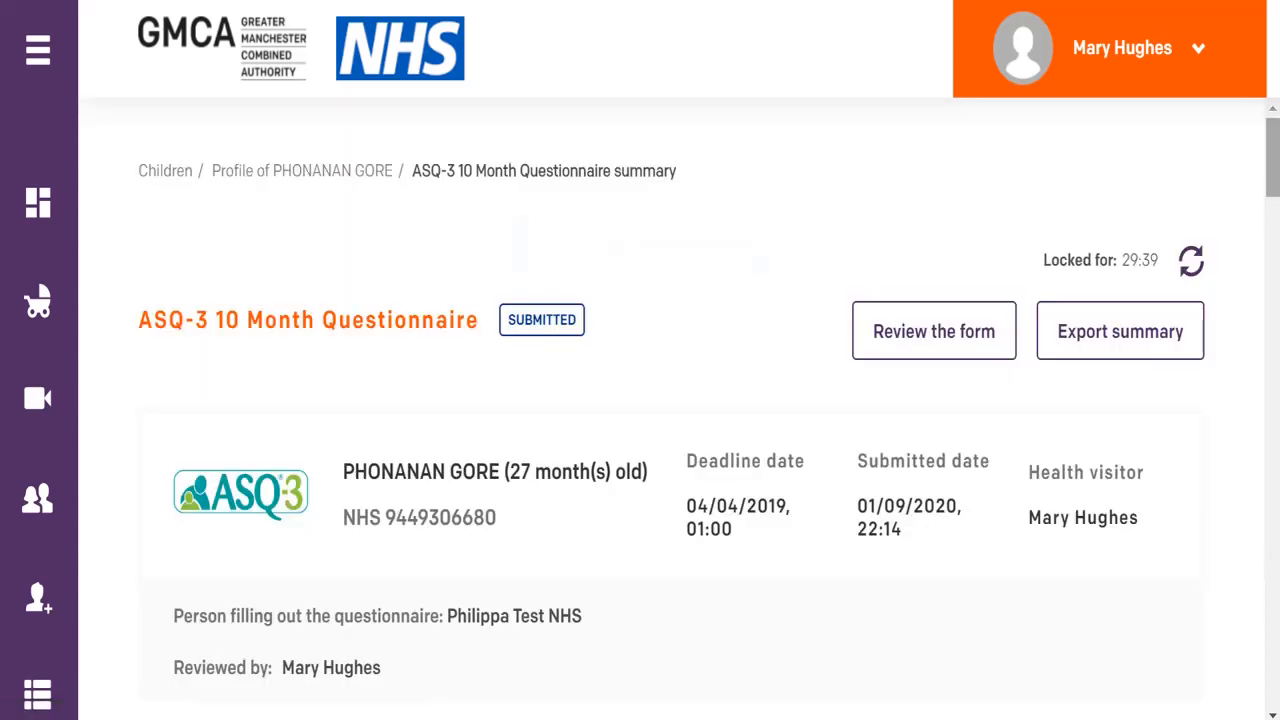
Examine the questionnaire's form summary, score chart, and referral and monitoring cutoff scores.
{"action": "scroll", "coordinate": [640, 400], "scroll_direction": "down", "scroll_amount": 5}
{"action": "scroll", "coordinate": [640, 400], "scroll_direction": "down", "scroll_amount": 5}
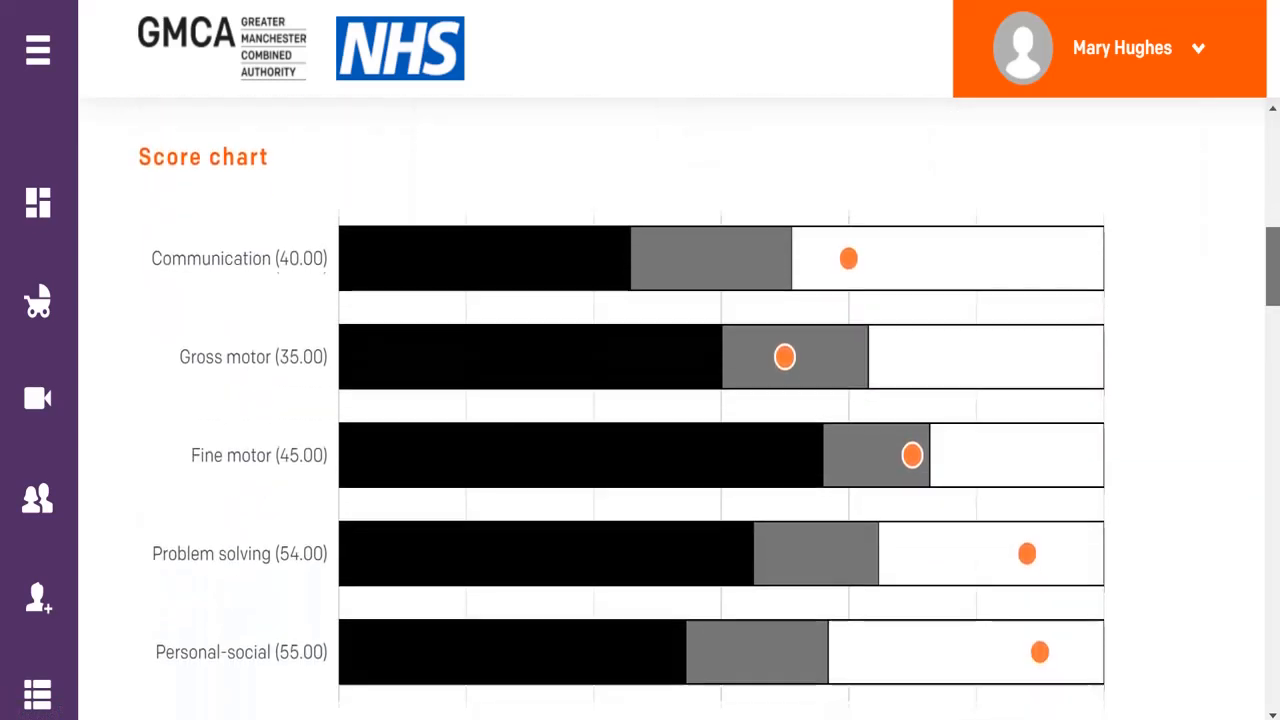
{"action": "scroll", "coordinate": [640, 400], "scroll_direction": "down", "scroll_amount": 5}
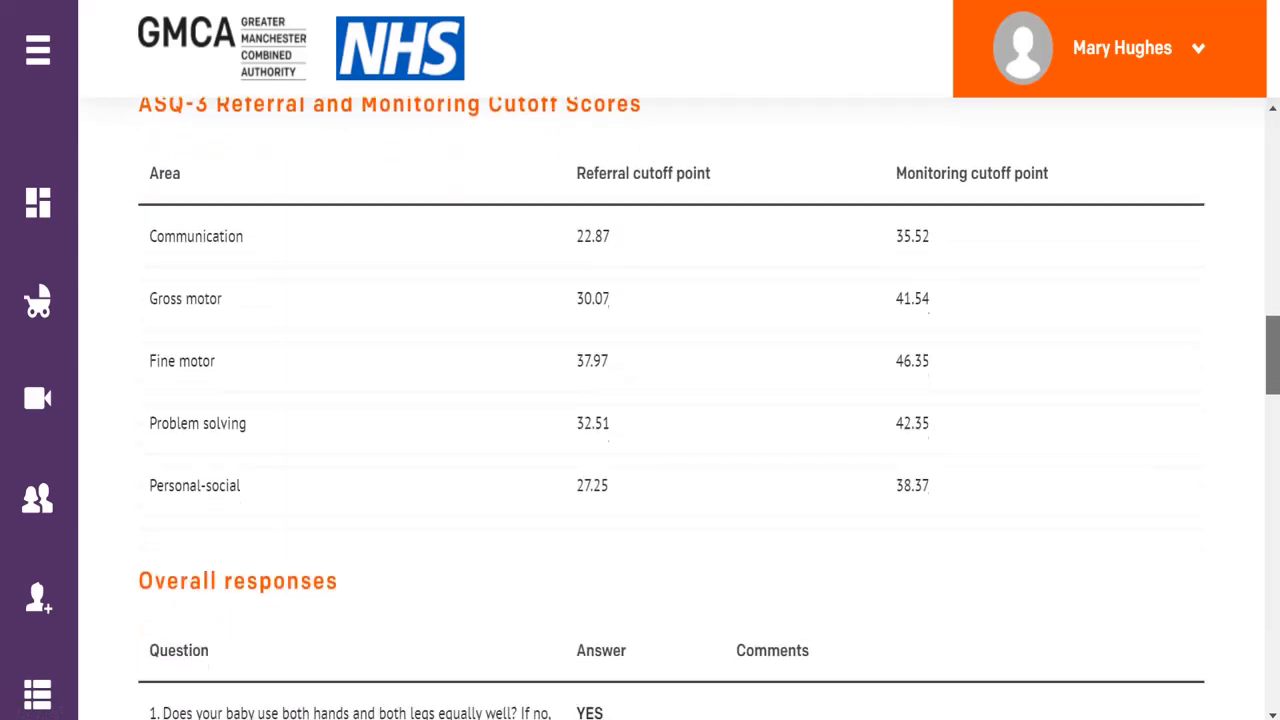
{"action": "scroll", "coordinate": [640, 400], "scroll_direction": "up", "scroll_amount": 15}
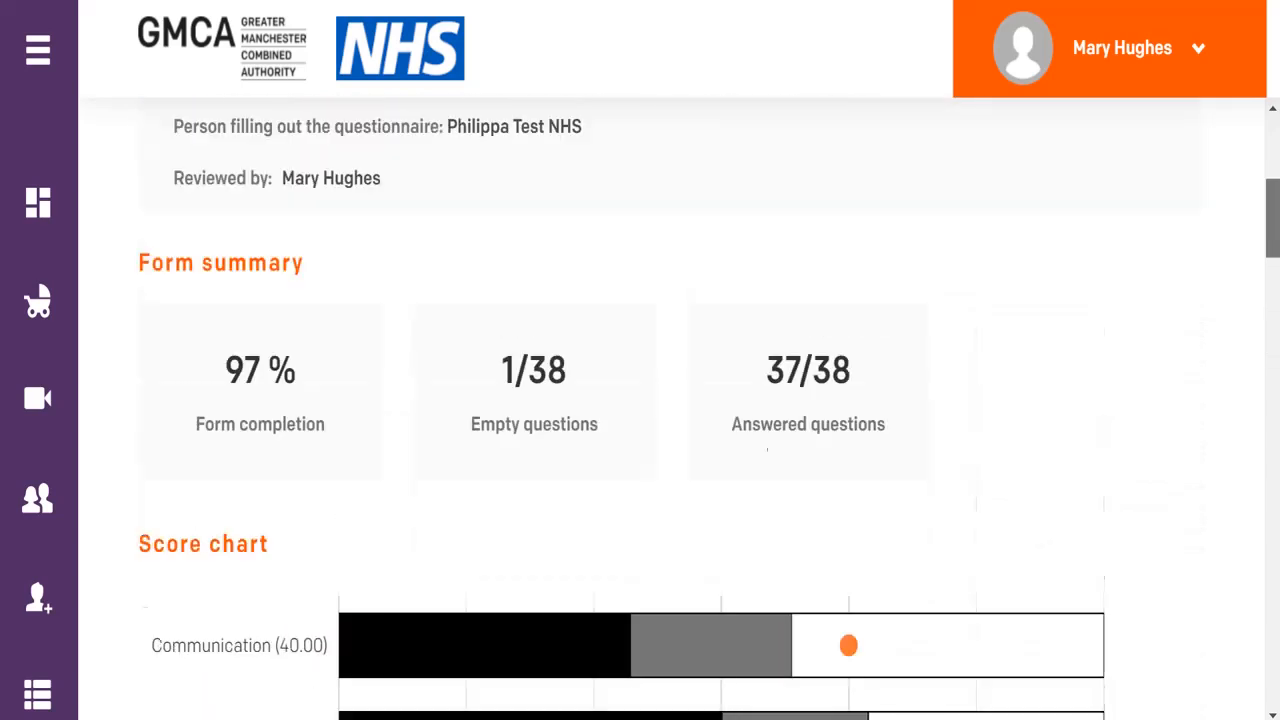
Review the questionnaire form, change the answers to Communication questions 1 and 2 to YES, and return to the results.
{"action": "left_click", "coordinate": [933, 288]}
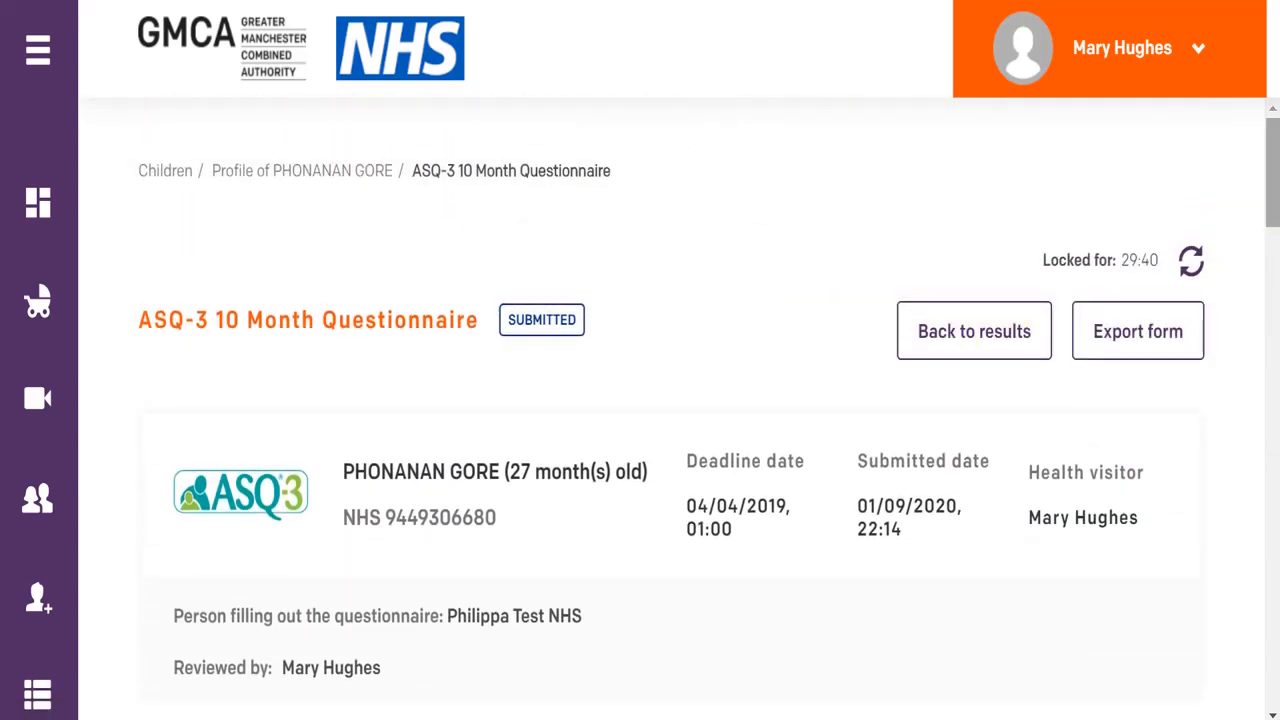
{"action": "scroll", "coordinate": [640, 400], "scroll_direction": "down", "scroll_amount": 8}
{"action": "scroll", "coordinate": [640, 400], "scroll_direction": "down", "scroll_amount": 6}
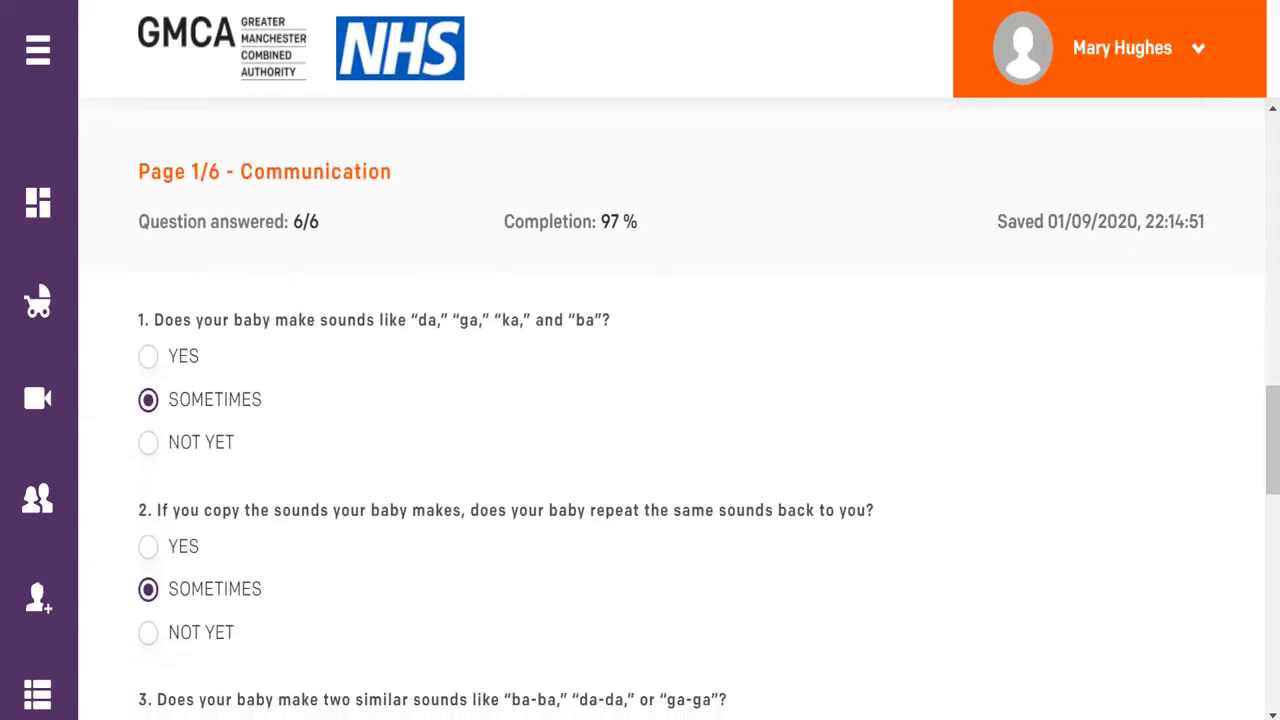
{"action": "left_click", "coordinate": [148, 357]}
{"action": "left_click", "coordinate": [148, 547]}
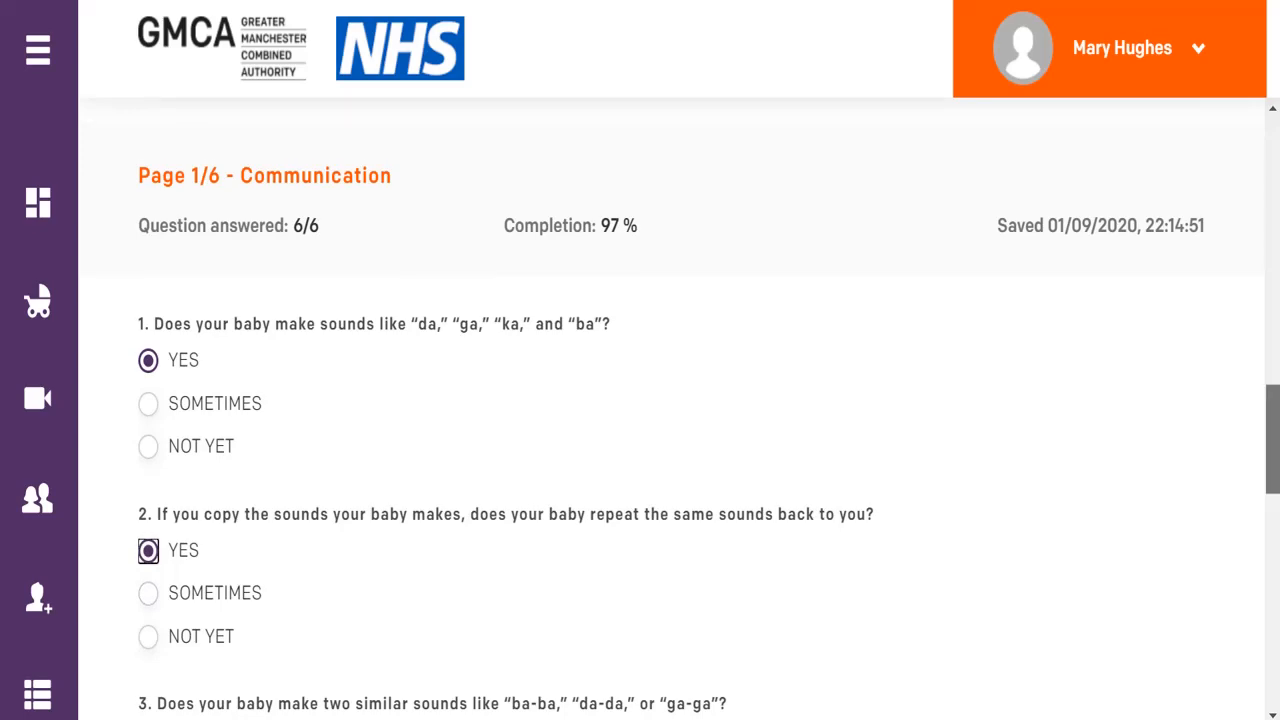
{"action": "scroll", "coordinate": [640, 400], "scroll_direction": "up", "scroll_amount": 10}
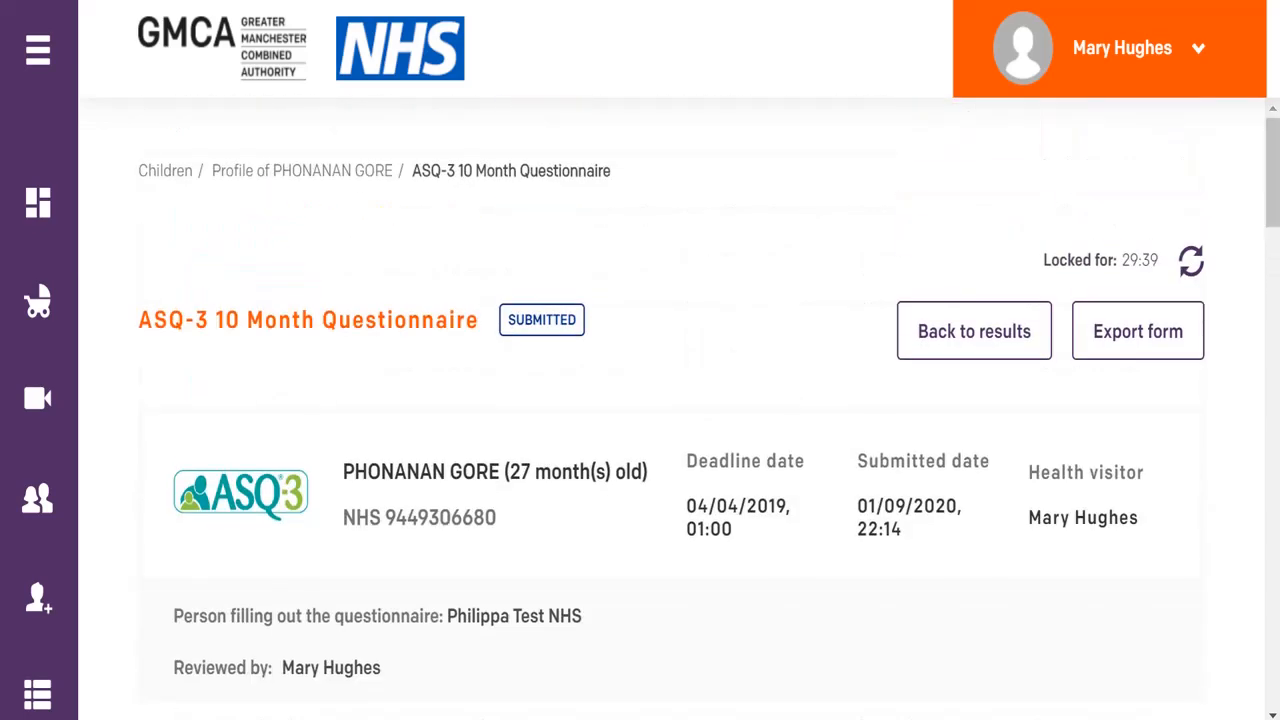
{"action": "left_click", "coordinate": [974, 331]}
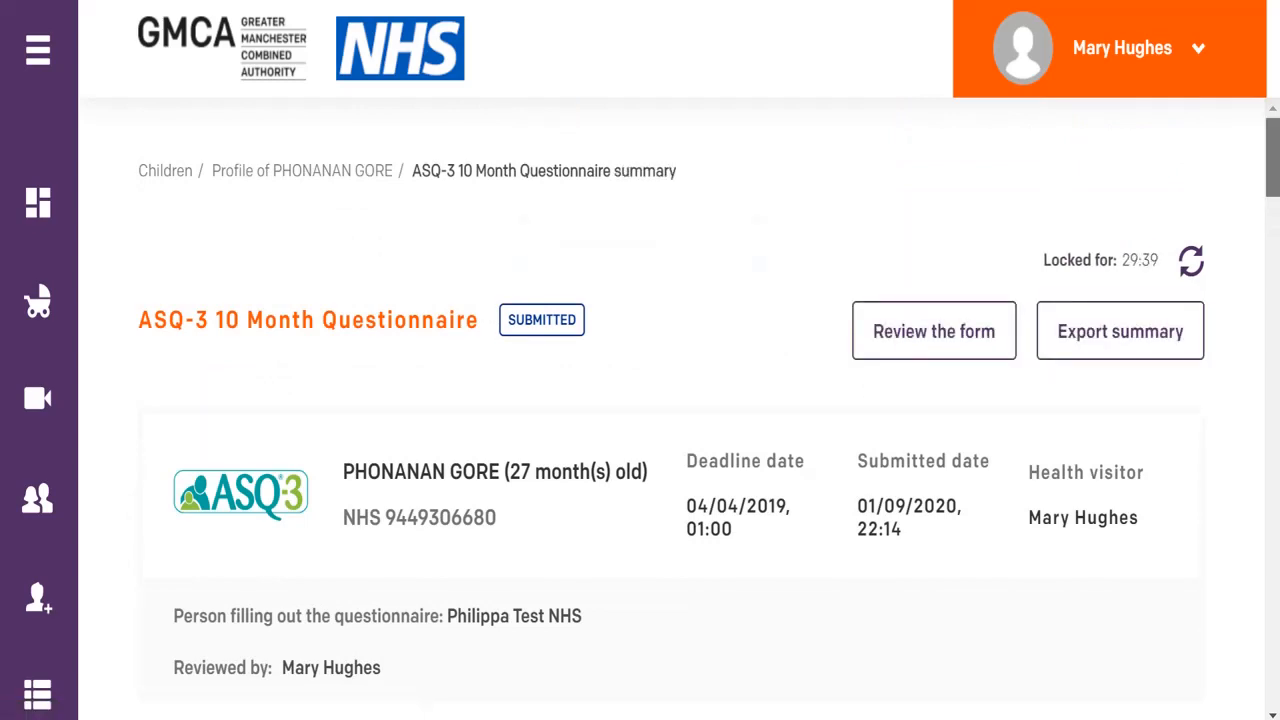
Go through the questionnaire's follow-up action and share result options, then finish the review and confirm it.
{"action": "scroll", "coordinate": [640, 400], "scroll_direction": "down", "scroll_amount": 15}
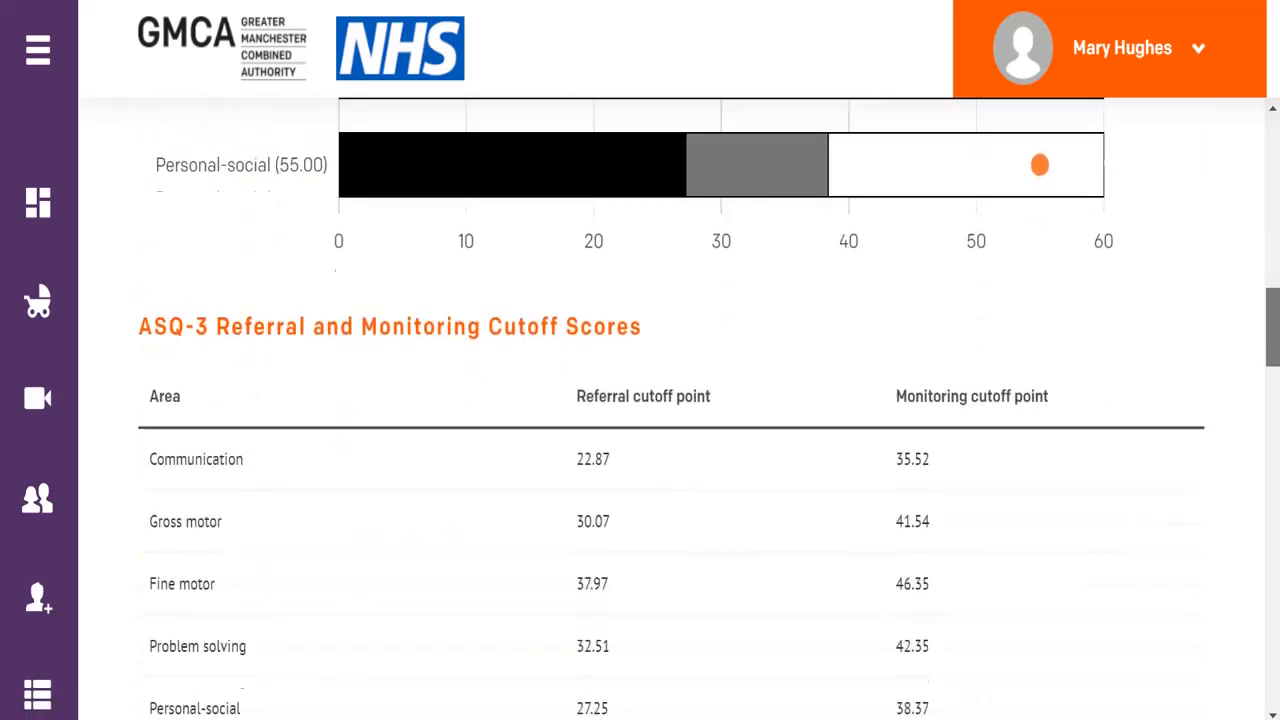
{"action": "scroll", "coordinate": [640, 400], "scroll_direction": "down", "scroll_amount": 15}
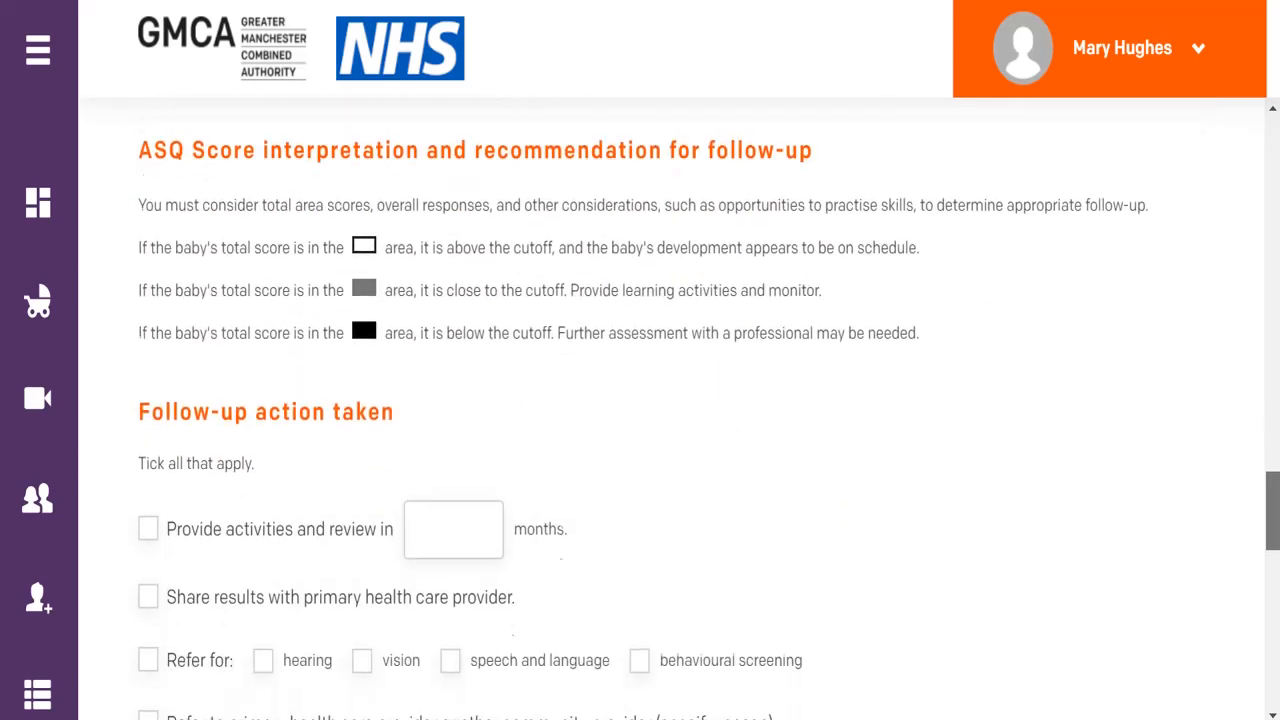
{"action": "scroll", "coordinate": [640, 400], "scroll_direction": "down", "scroll_amount": 3}
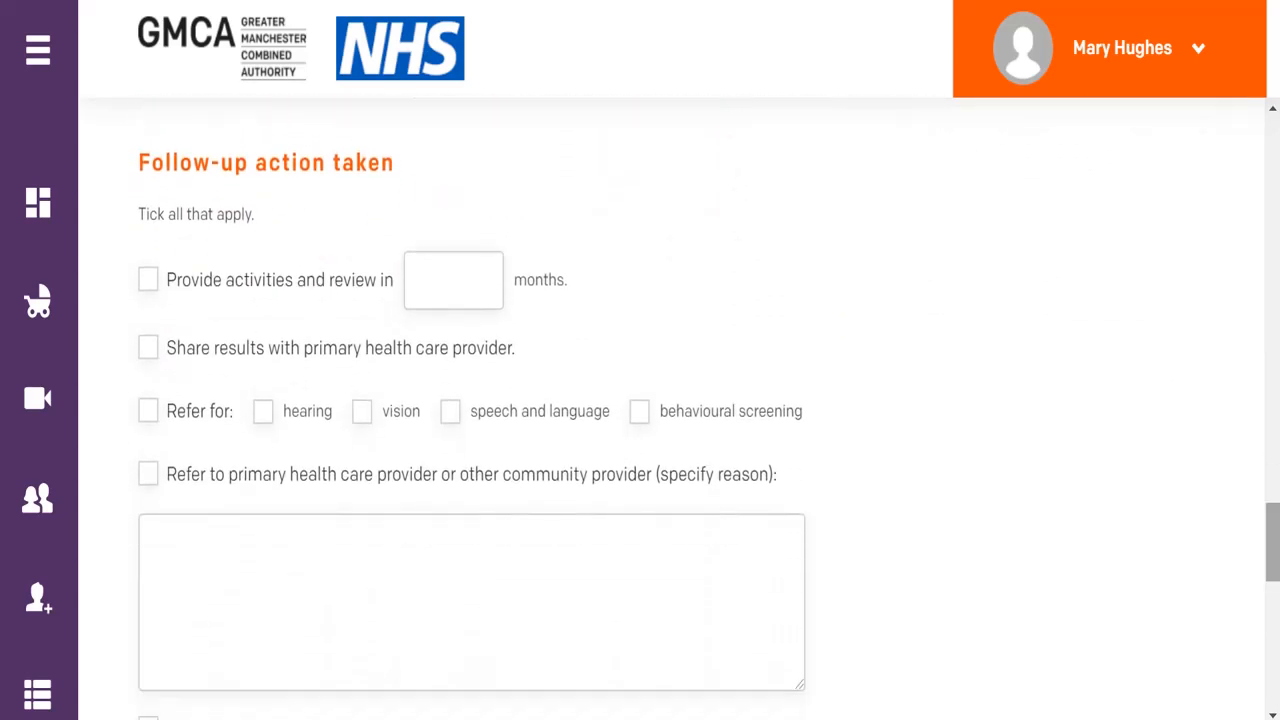
{"action": "scroll", "coordinate": [640, 400], "scroll_direction": "down", "scroll_amount": 7}
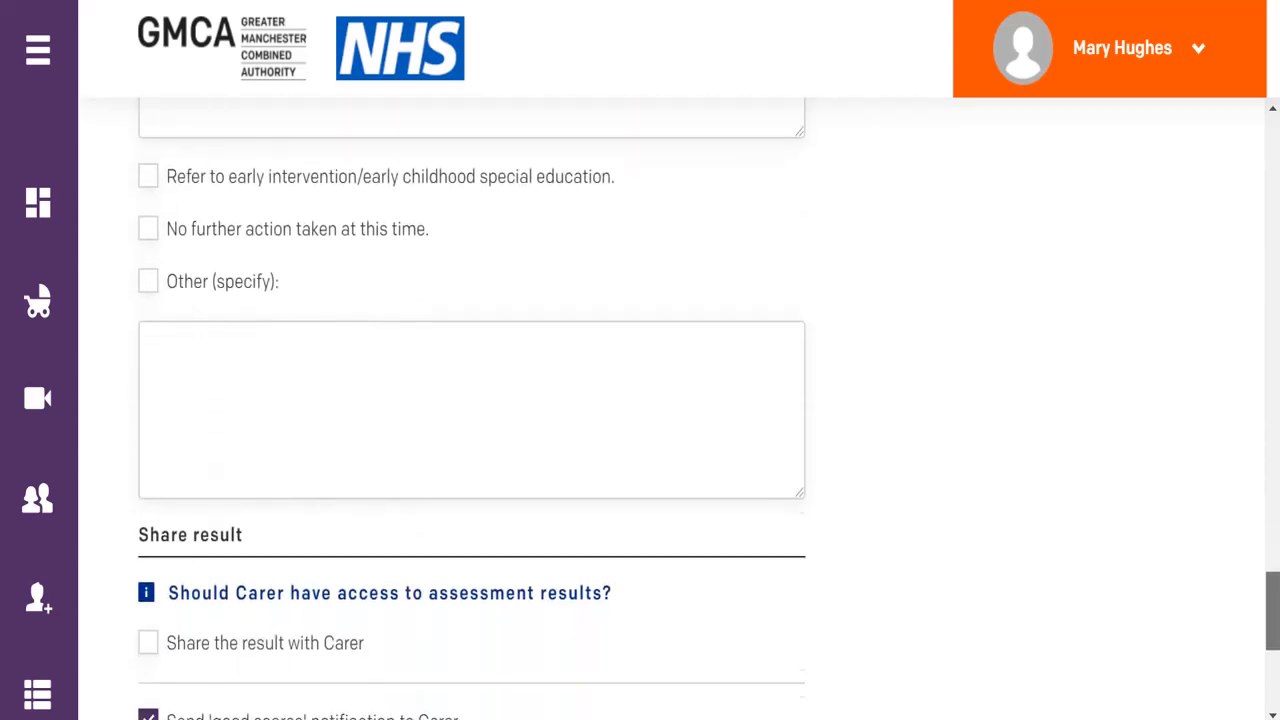
{"action": "scroll", "coordinate": [640, 400], "scroll_direction": "down", "scroll_amount": 3}
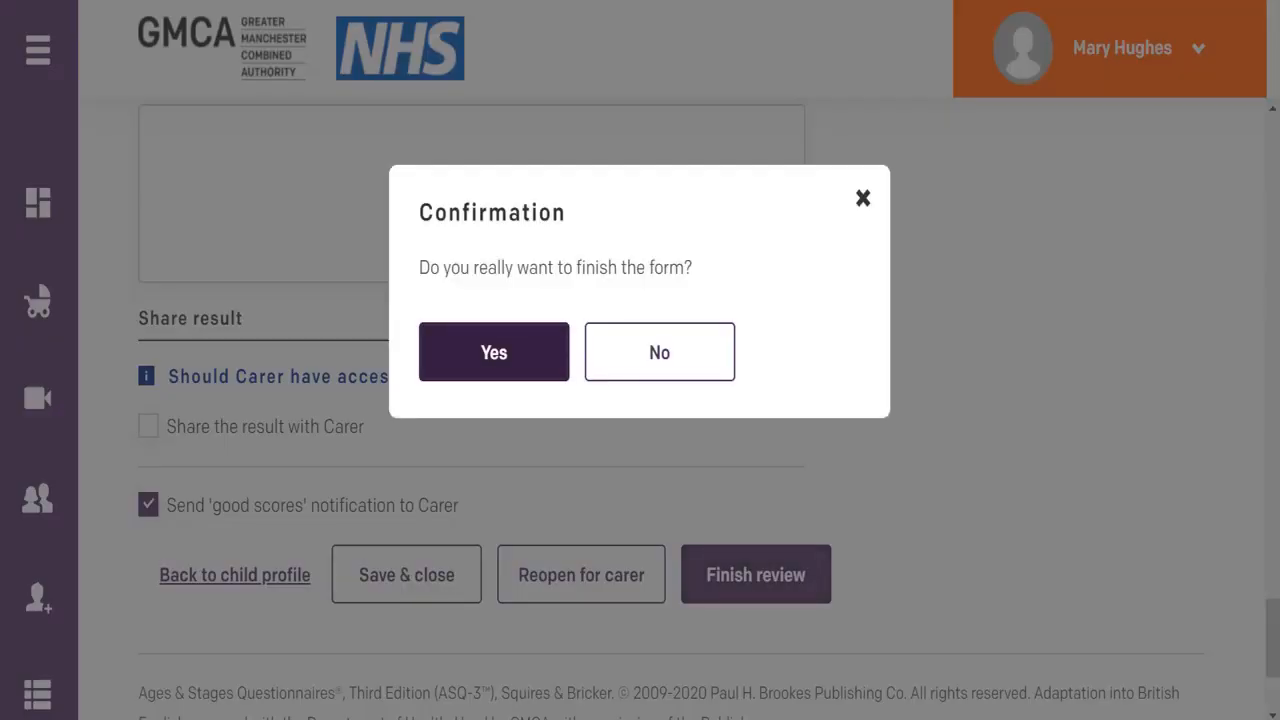
{"action": "key", "text": "Return"}
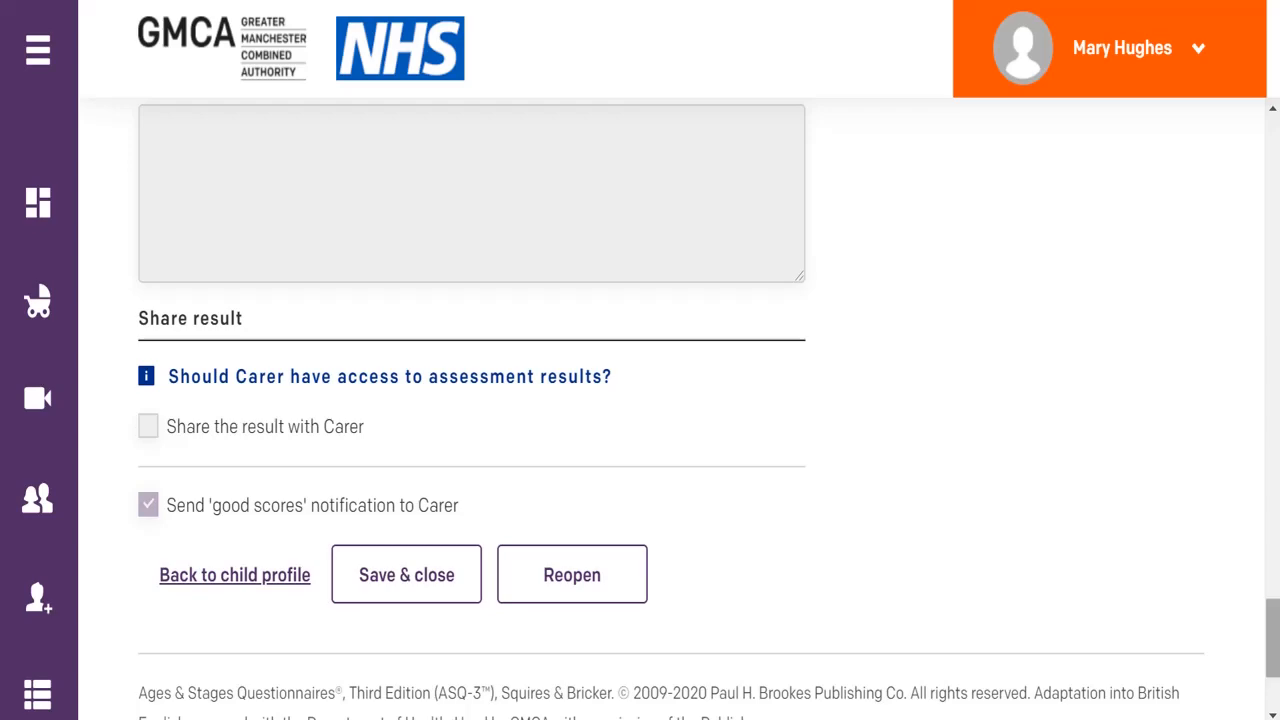
Return to the child's profile and configure assessments: activate the ASQ-3 33 Month Questionnaire and deactivate the ASQ:SE-2 36 Month Questionnaire.
{"action": "scroll", "coordinate": [640, 400], "scroll_direction": "up", "scroll_amount": 15}
{"action": "scroll", "coordinate": [640, 400], "scroll_direction": "up", "scroll_amount": 10}
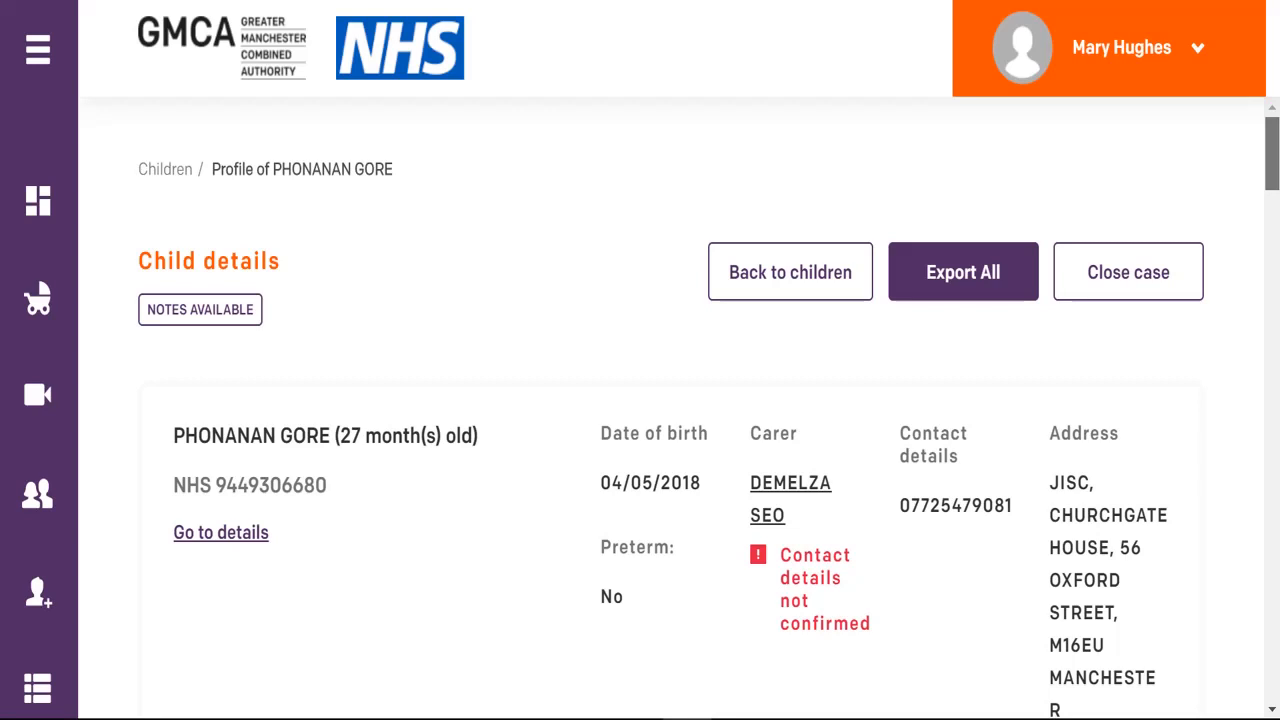
{"action": "scroll", "coordinate": [700, 410], "scroll_direction": "down", "scroll_amount": 6}
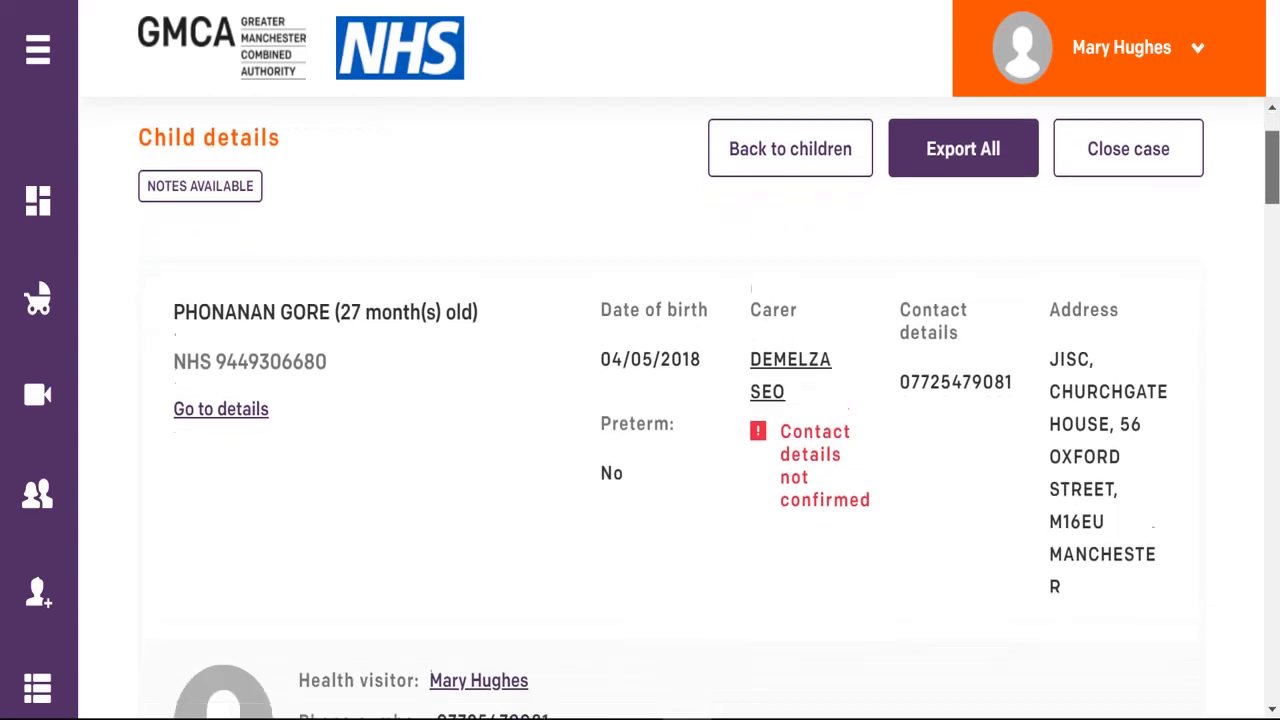
{"action": "scroll", "coordinate": [640, 400], "scroll_direction": "down", "scroll_amount": 3}
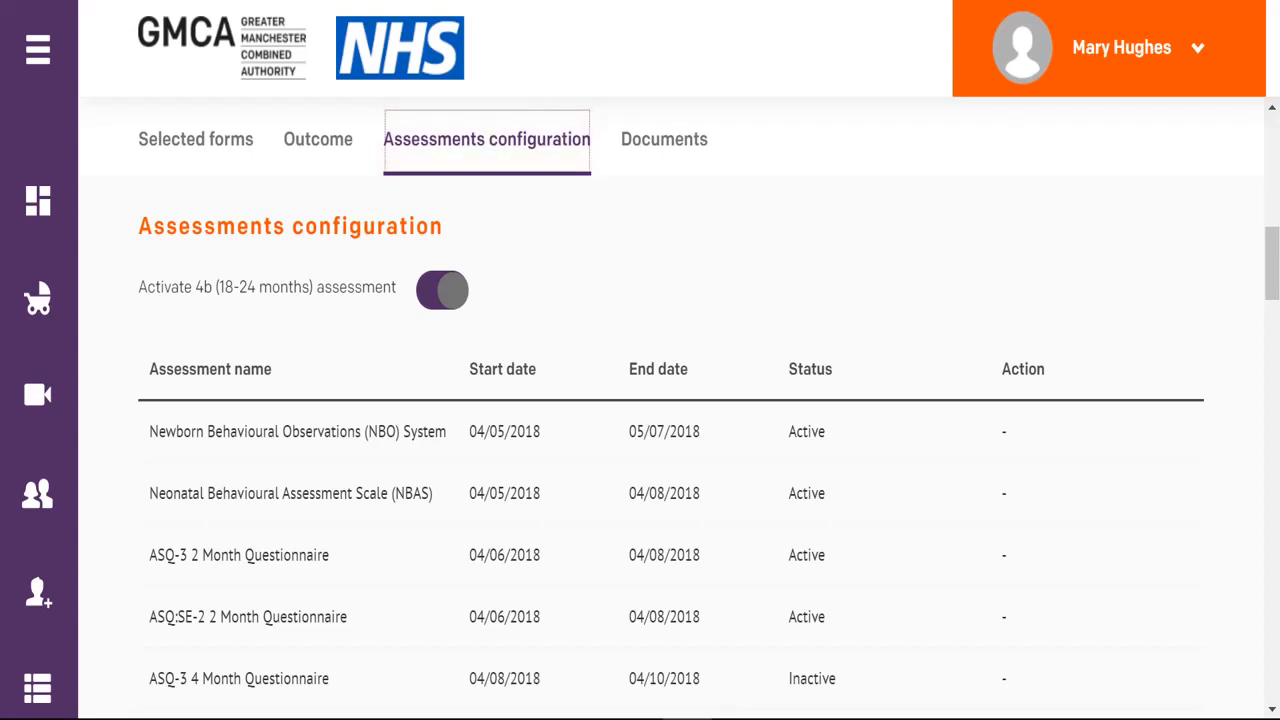
{"action": "scroll", "coordinate": [640, 400], "scroll_direction": "down", "scroll_amount": 5}
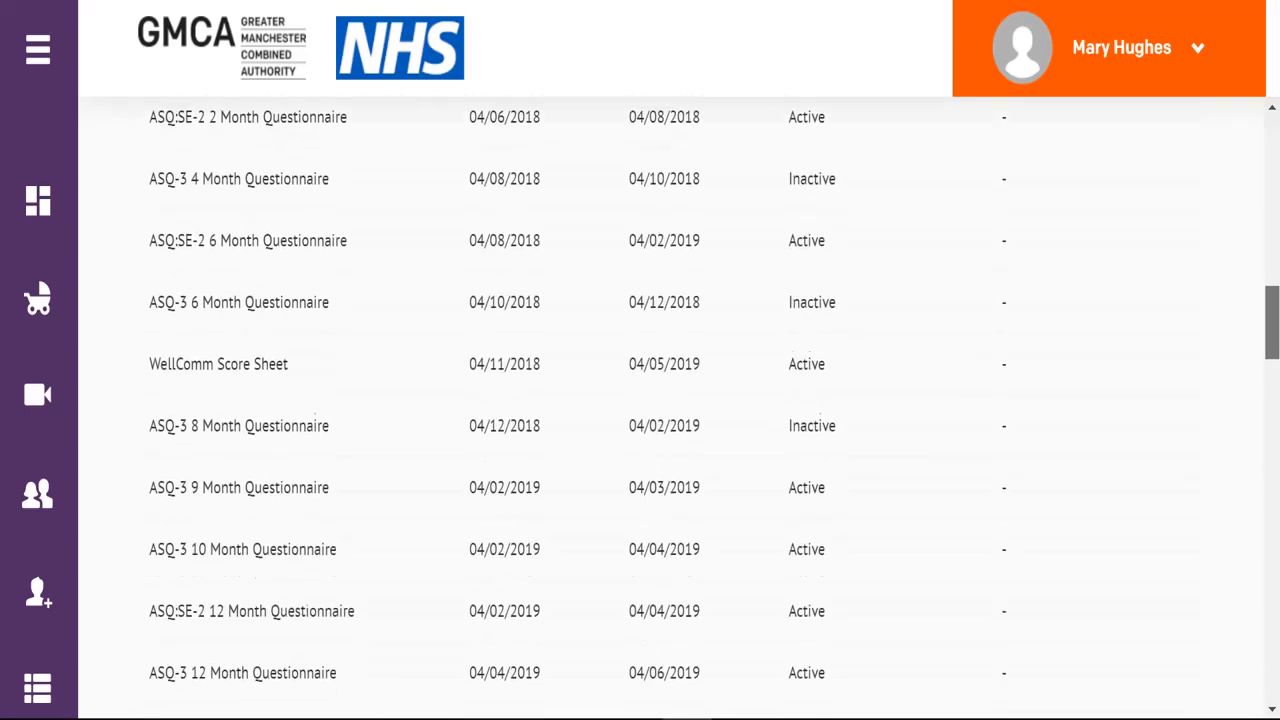
{"action": "scroll", "coordinate": [640, 400], "scroll_direction": "down", "scroll_amount": 10}
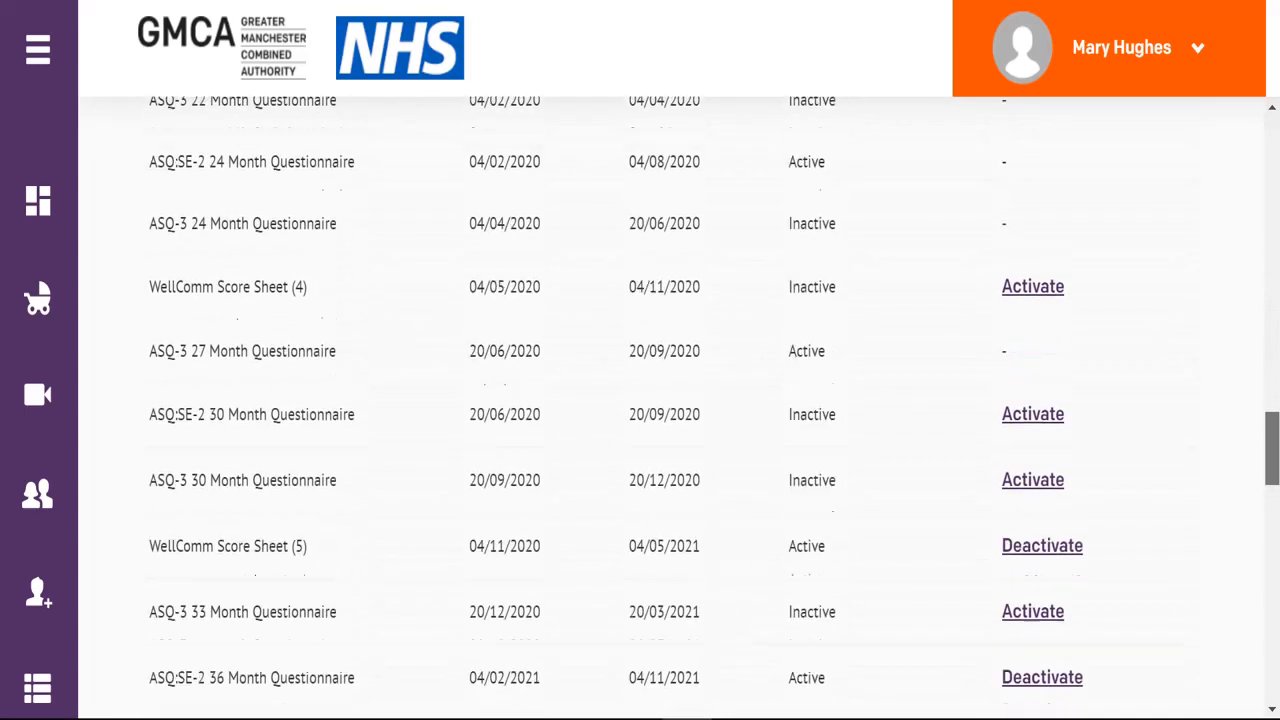
{"action": "scroll", "coordinate": [640, 450], "scroll_direction": "down", "scroll_amount": 3}
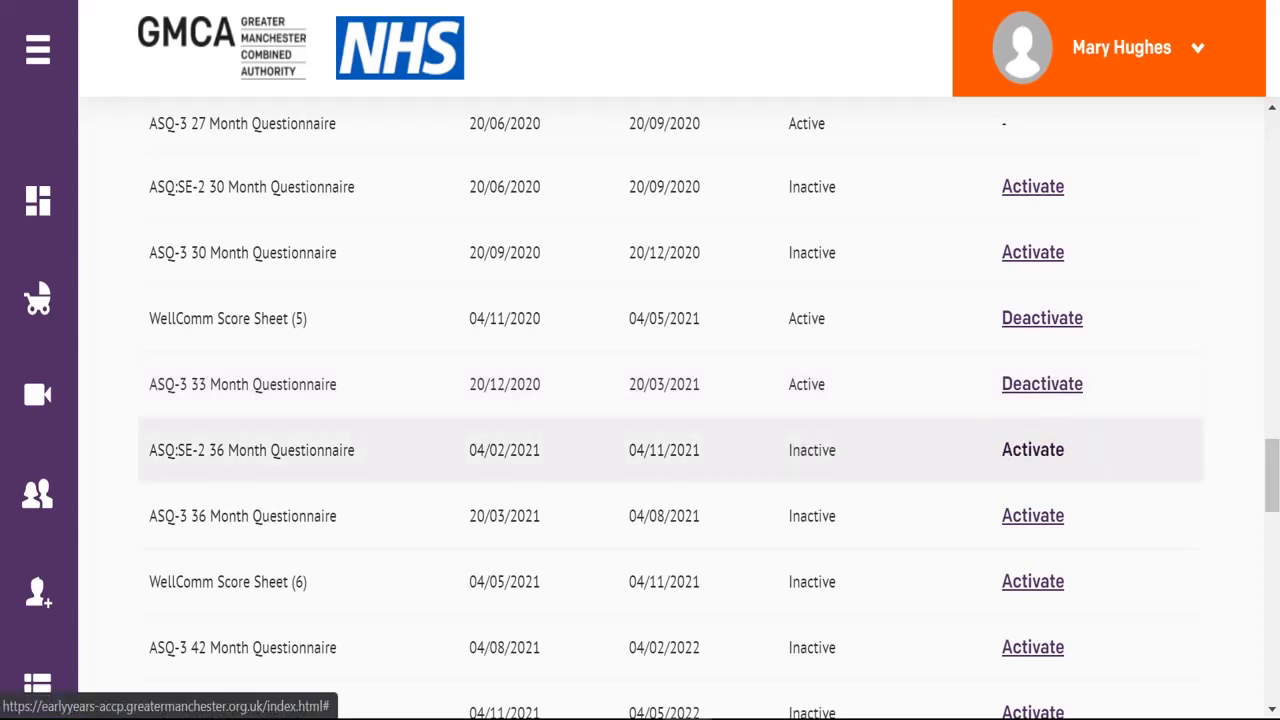
View the child's outcome list and attached documents, including the attachment upload form, without uploading a file.
{"action": "scroll", "coordinate": [1033, 450], "scroll_direction": "up", "scroll_amount": 15}
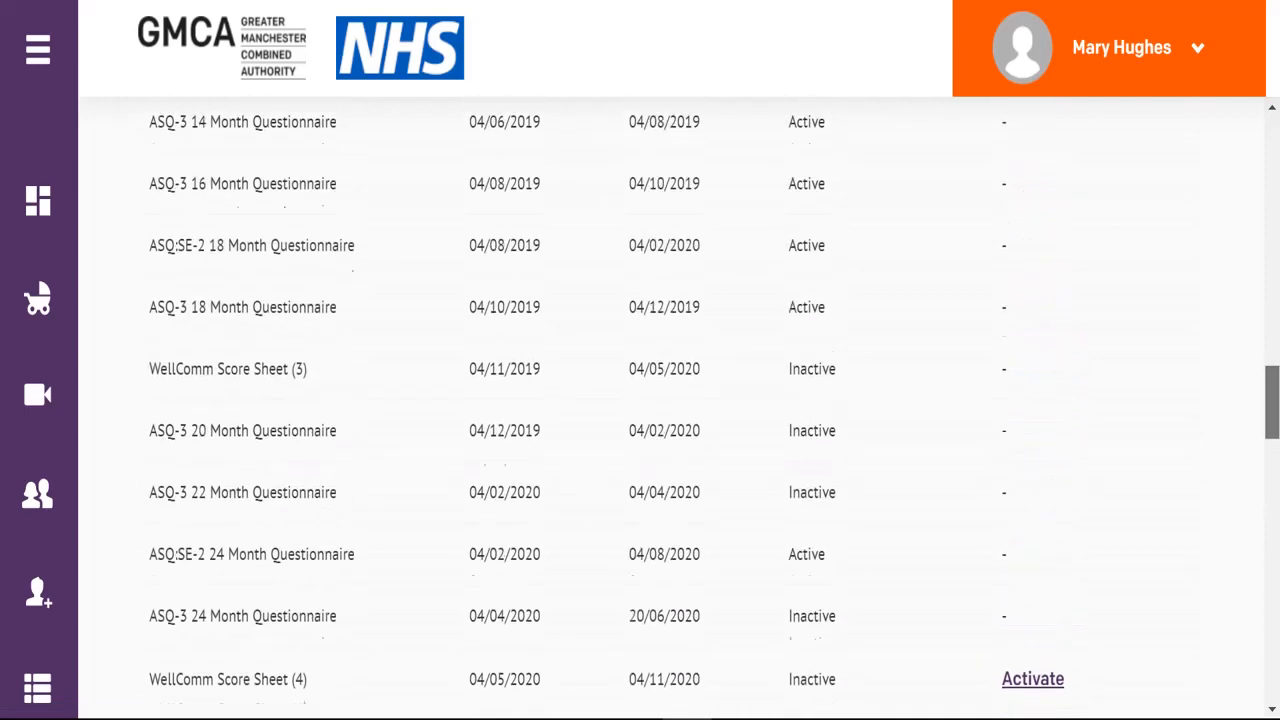
{"action": "scroll", "coordinate": [1033, 450], "scroll_direction": "up", "scroll_amount": 5}
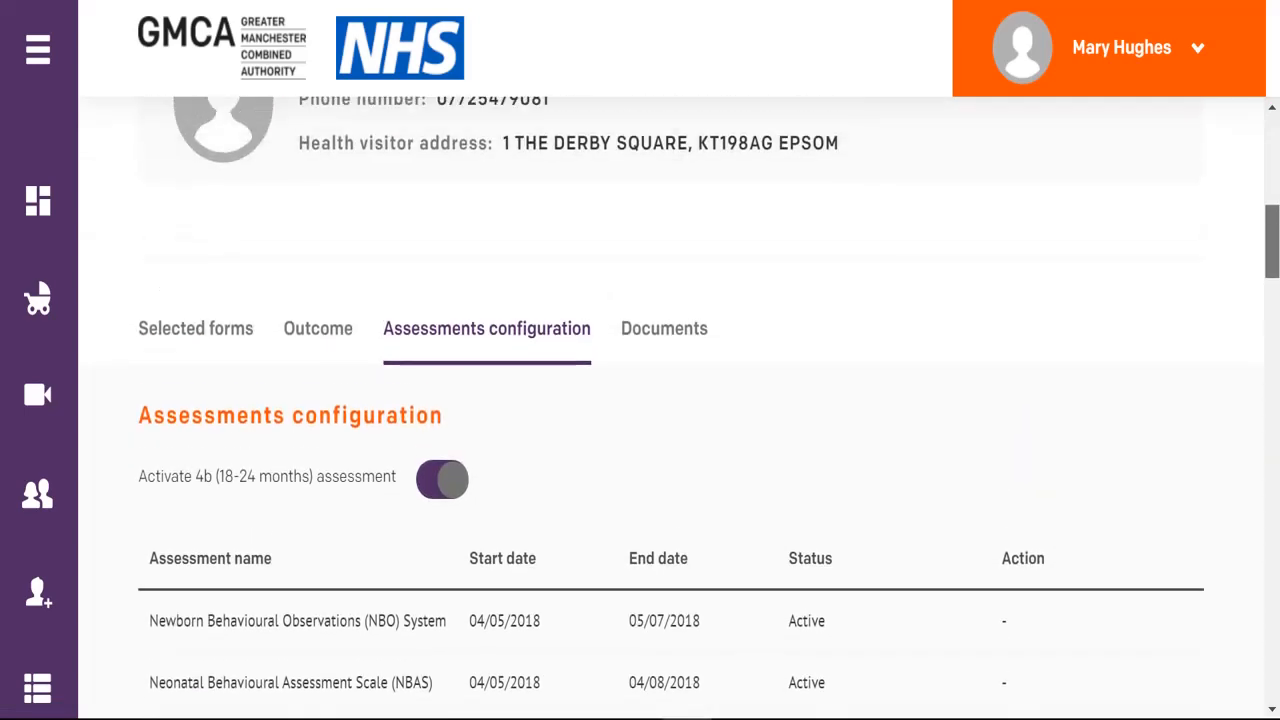
{"action": "left_click", "coordinate": [318, 328]}
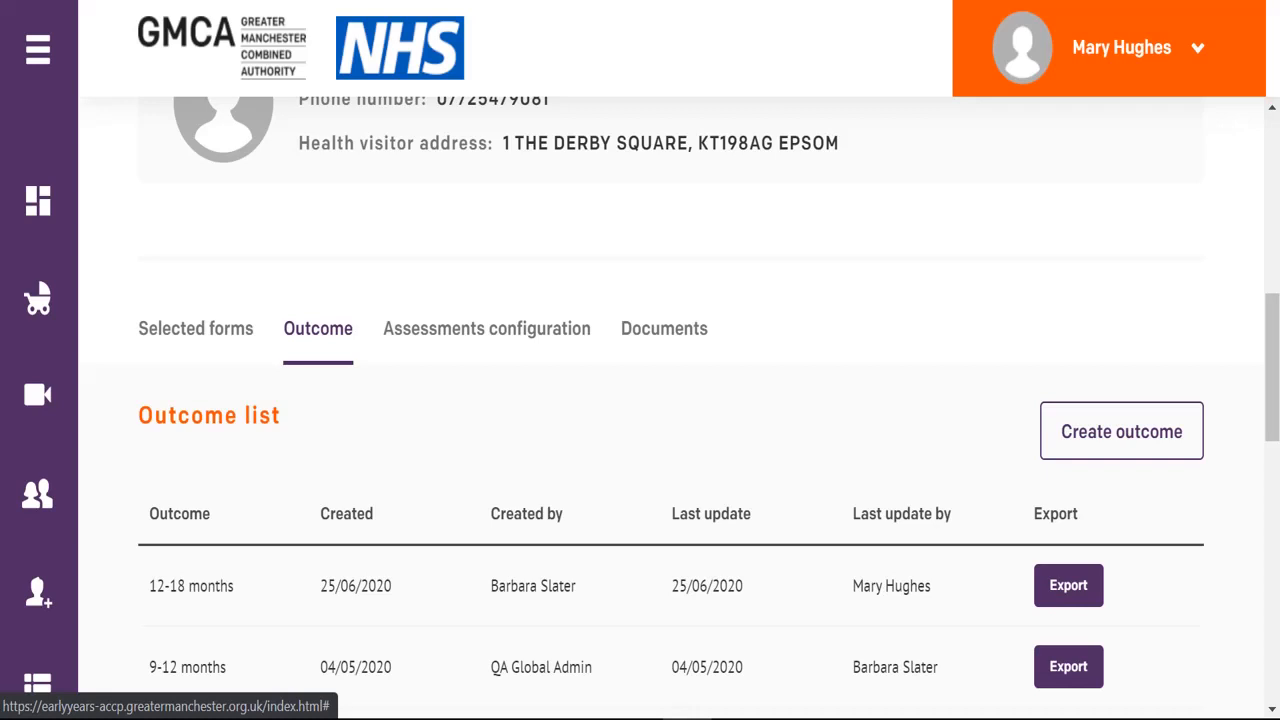
{"action": "left_click", "coordinate": [664, 328]}
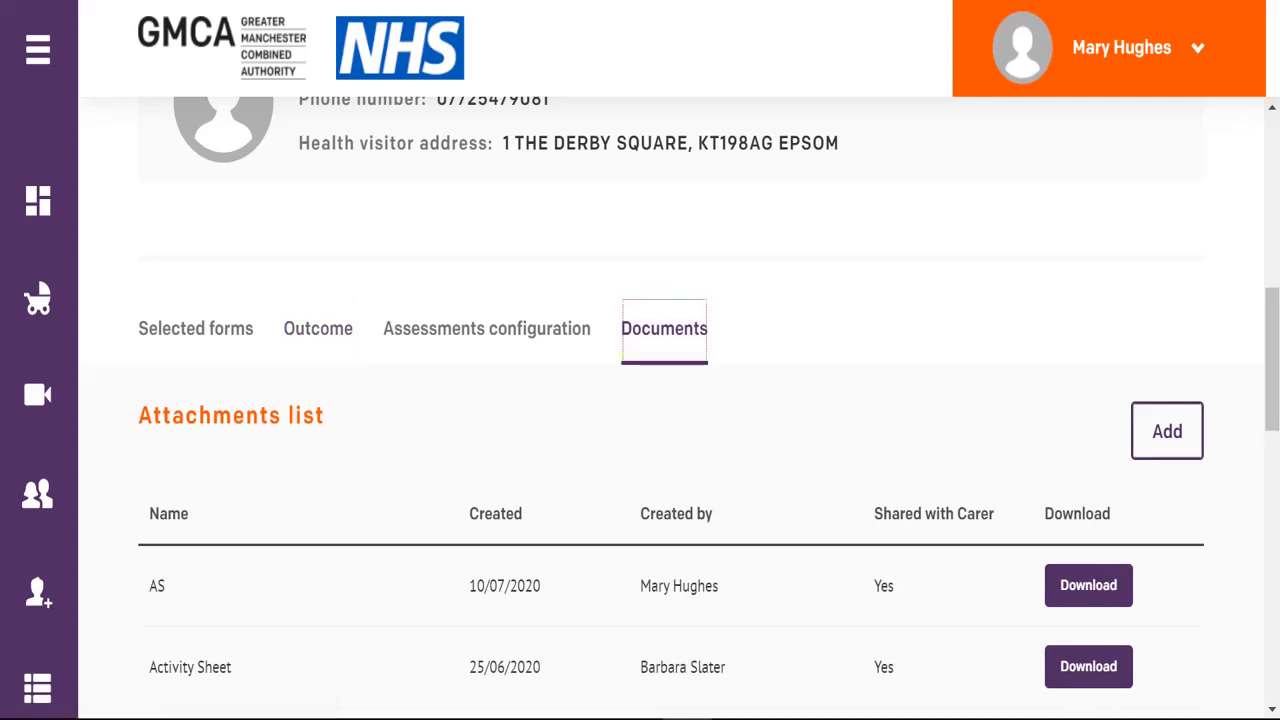
{"action": "left_click", "coordinate": [1167, 431]}
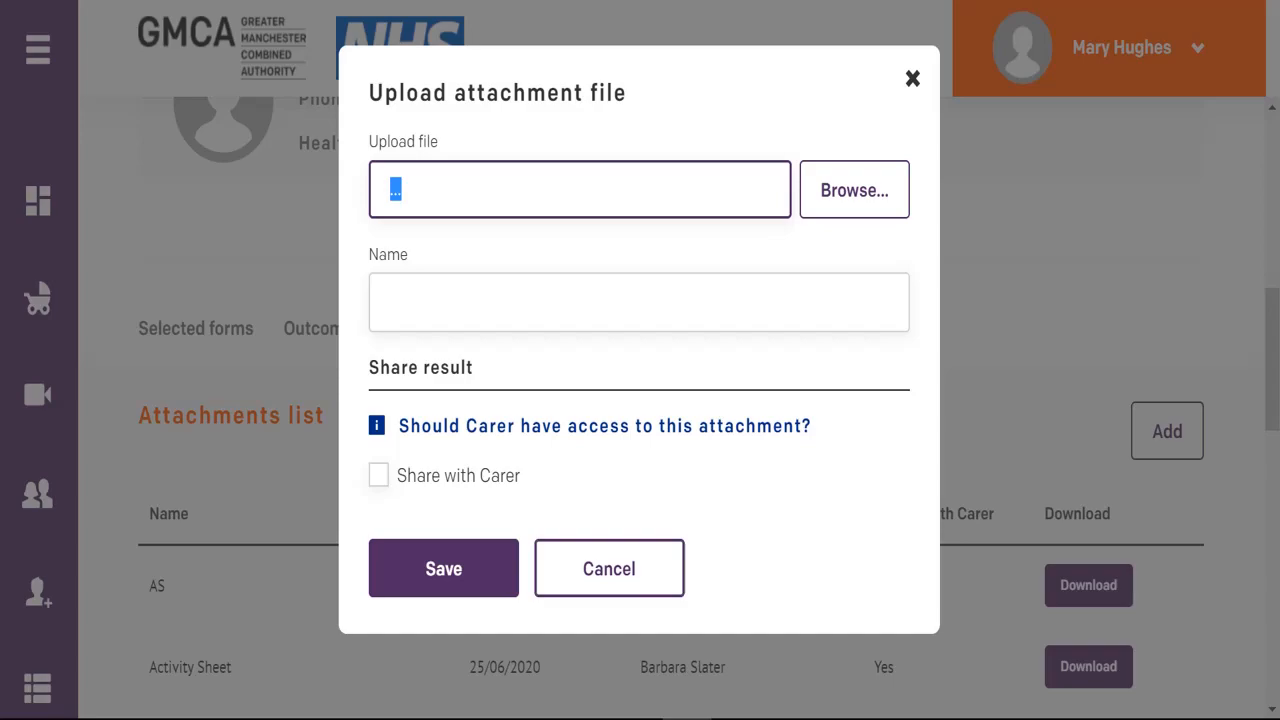
{"action": "key", "text": "Escape"}
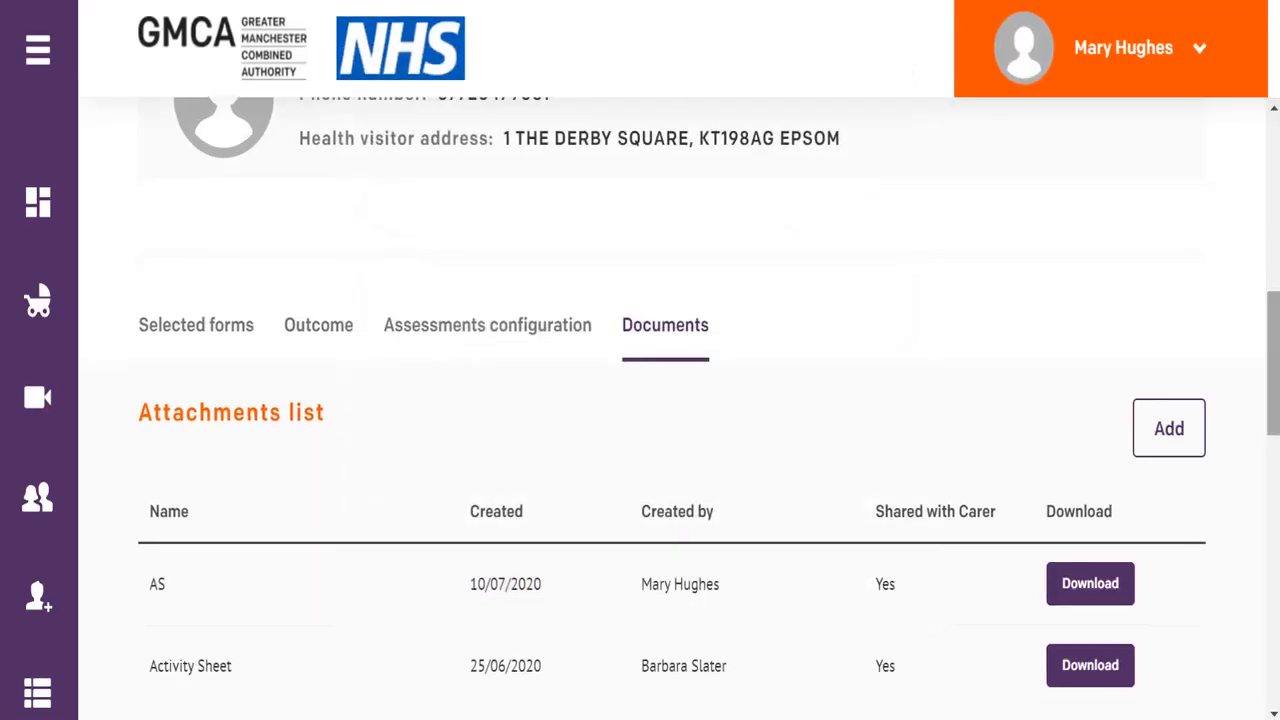
Add a note in the General category to the child's profile with the text "Interpreter required".
{"action": "scroll", "coordinate": [640, 400], "scroll_direction": "down", "scroll_amount": 4}
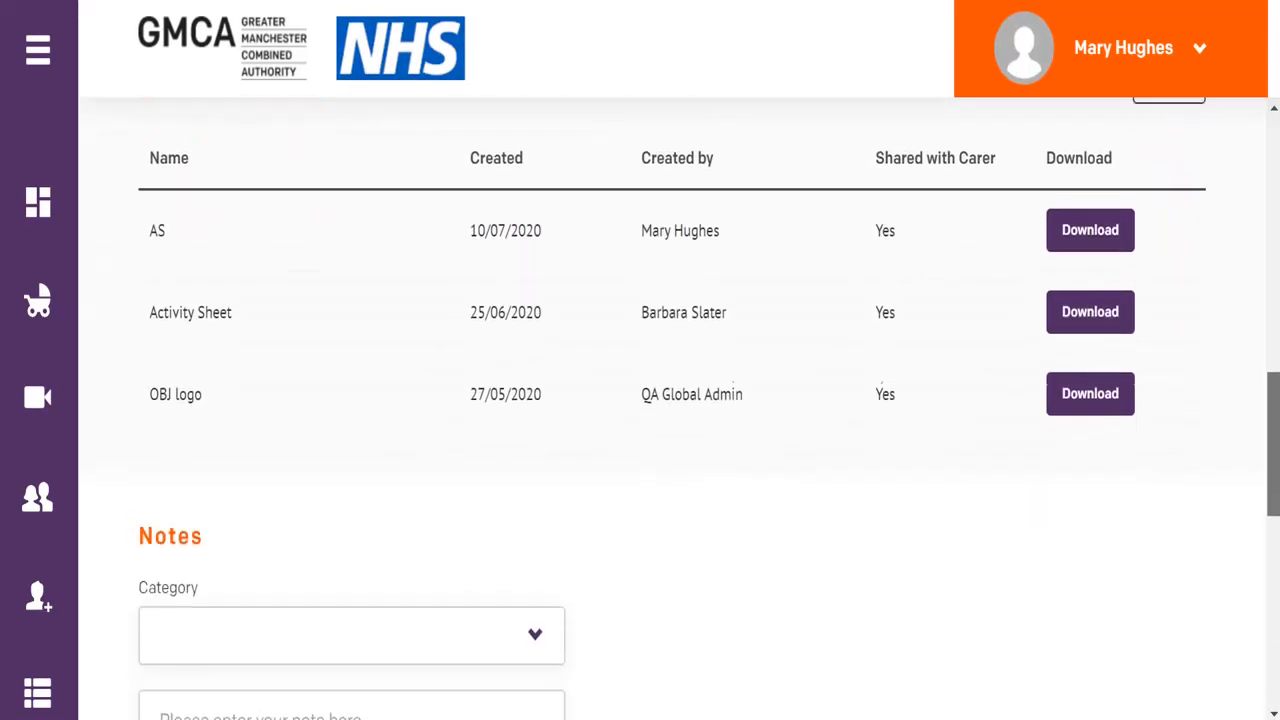
{"action": "left_click_drag", "start_coordinate": [1273, 460], "coordinate": [1273, 497]}
{"action": "left_click", "coordinate": [352, 404]}
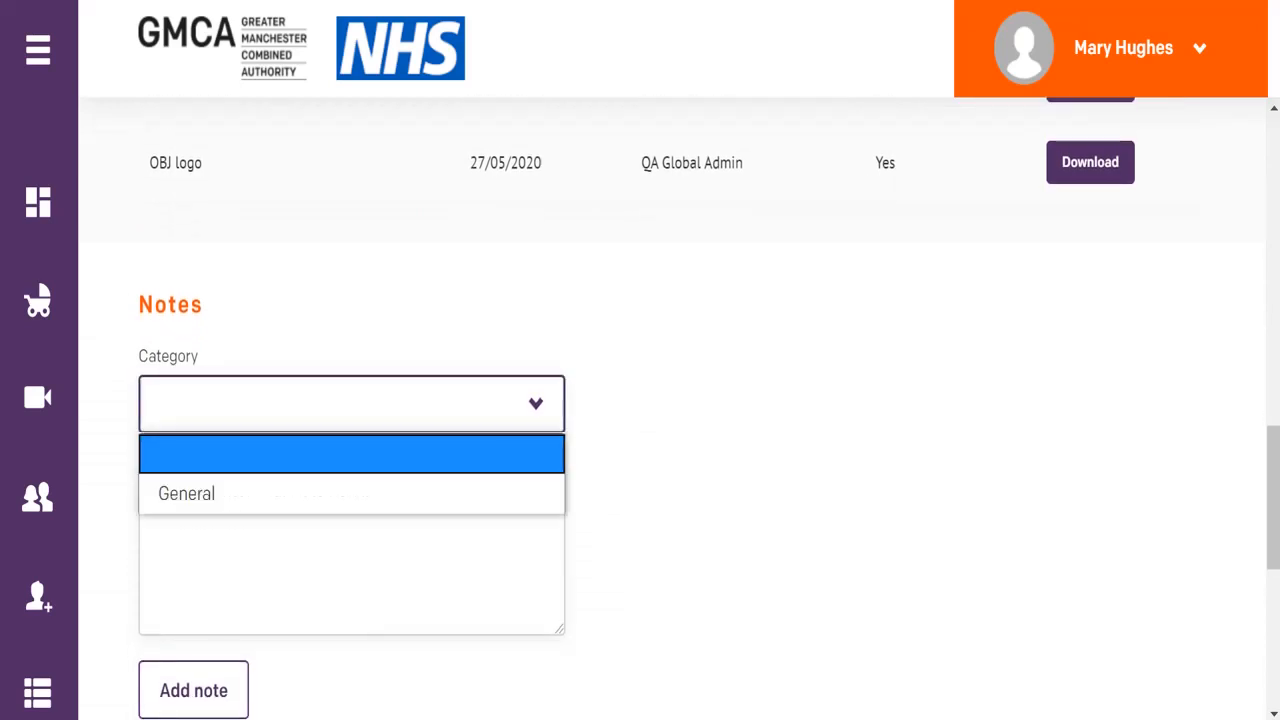
{"action": "left_click", "coordinate": [187, 494]}
{"action": "left_click", "coordinate": [352, 546]}
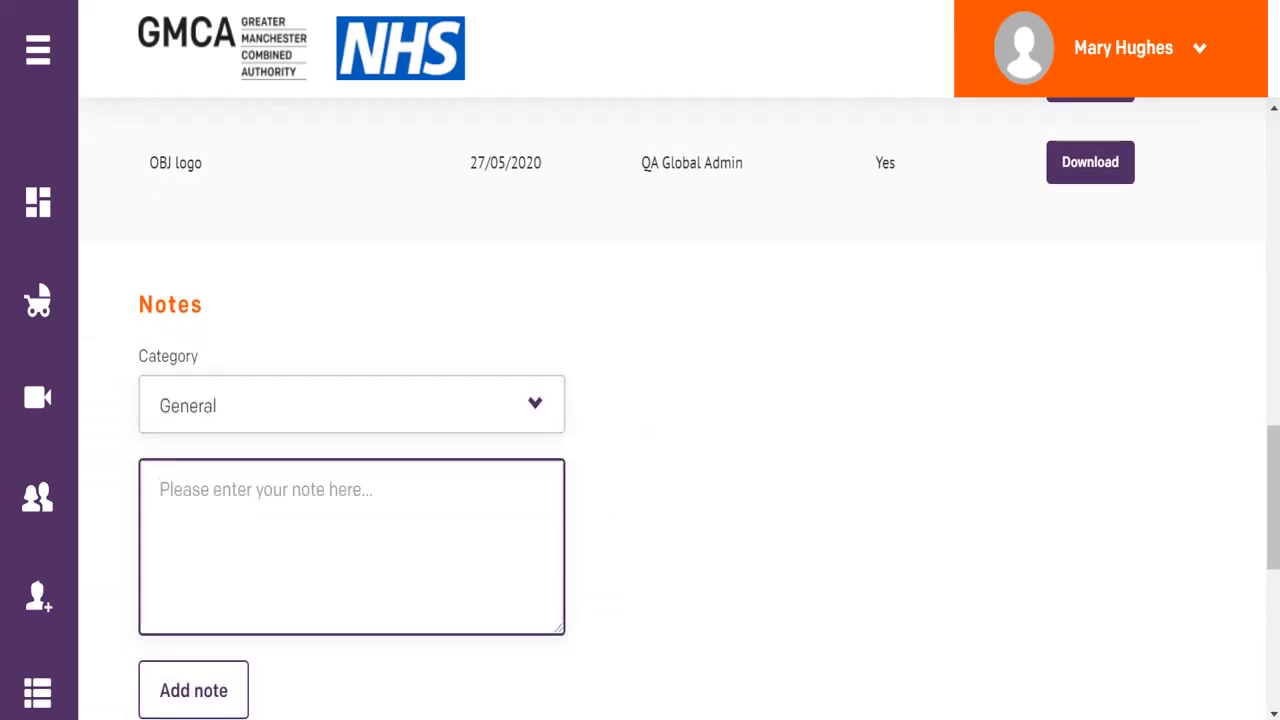
{"action": "type", "text": "Interpreter"}
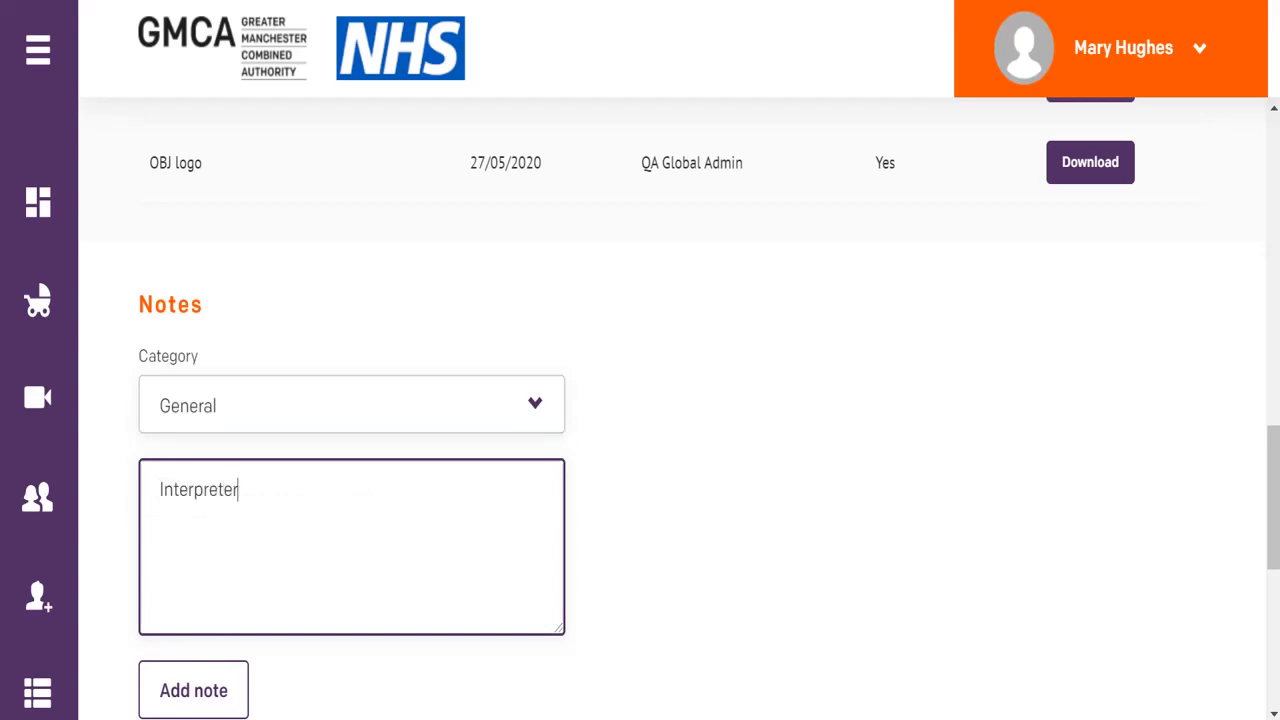
{"action": "type", "text": " required"}
{"action": "left_click", "coordinate": [193, 690]}
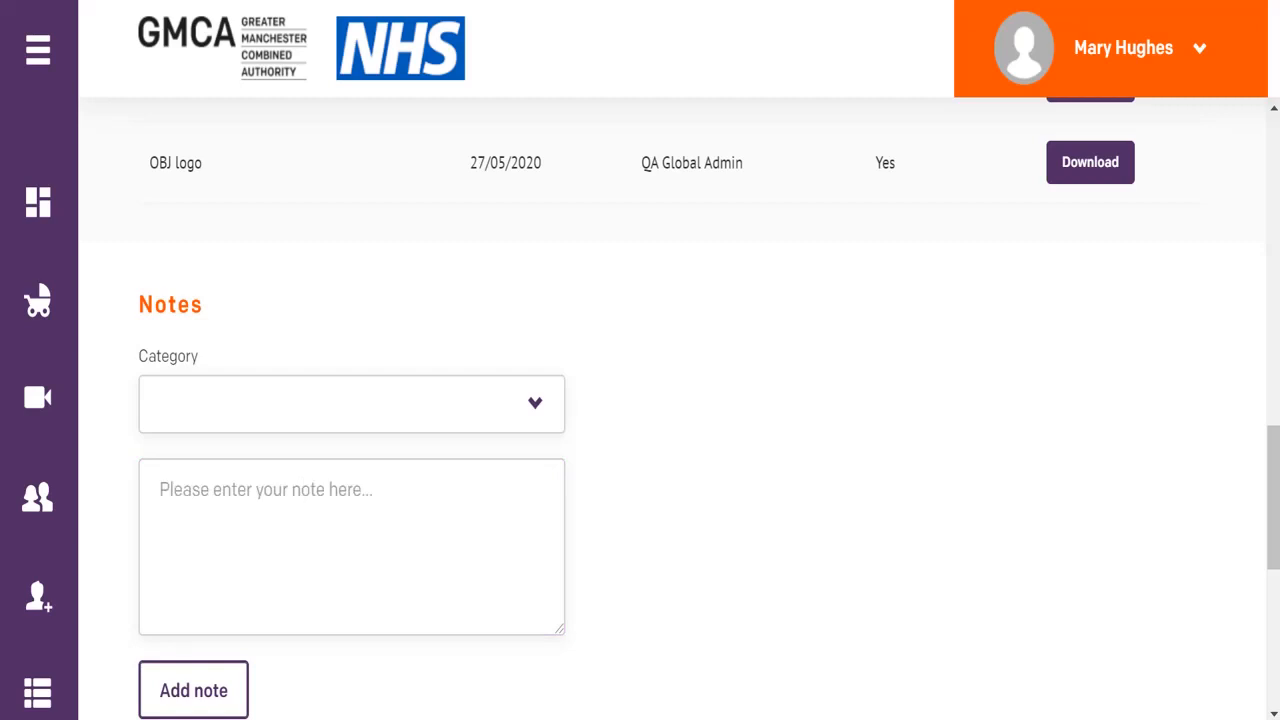
{"action": "left_click_drag", "start_coordinate": [1273, 500], "coordinate": [1273, 523]}
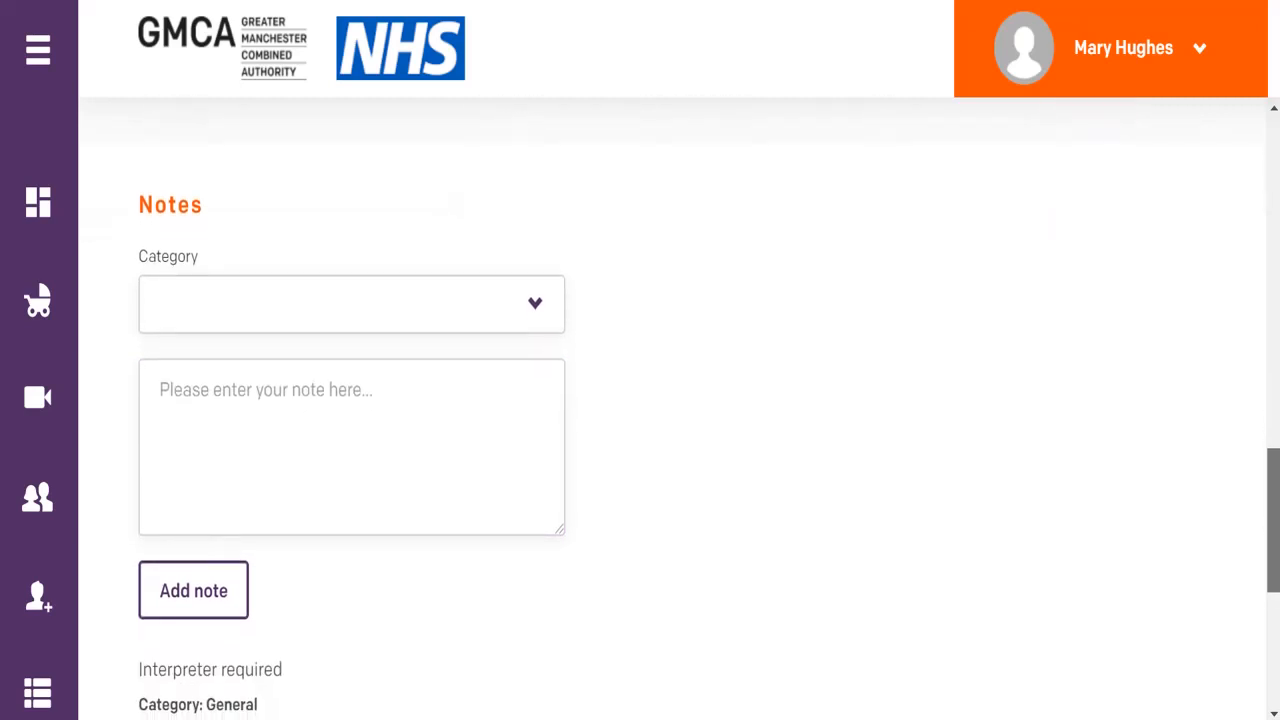
Close the child's case with the reasoning "Moved outside GM" and export all of the child's information.
{"action": "scroll", "coordinate": [660, 400], "scroll_direction": "up", "scroll_amount": 4}
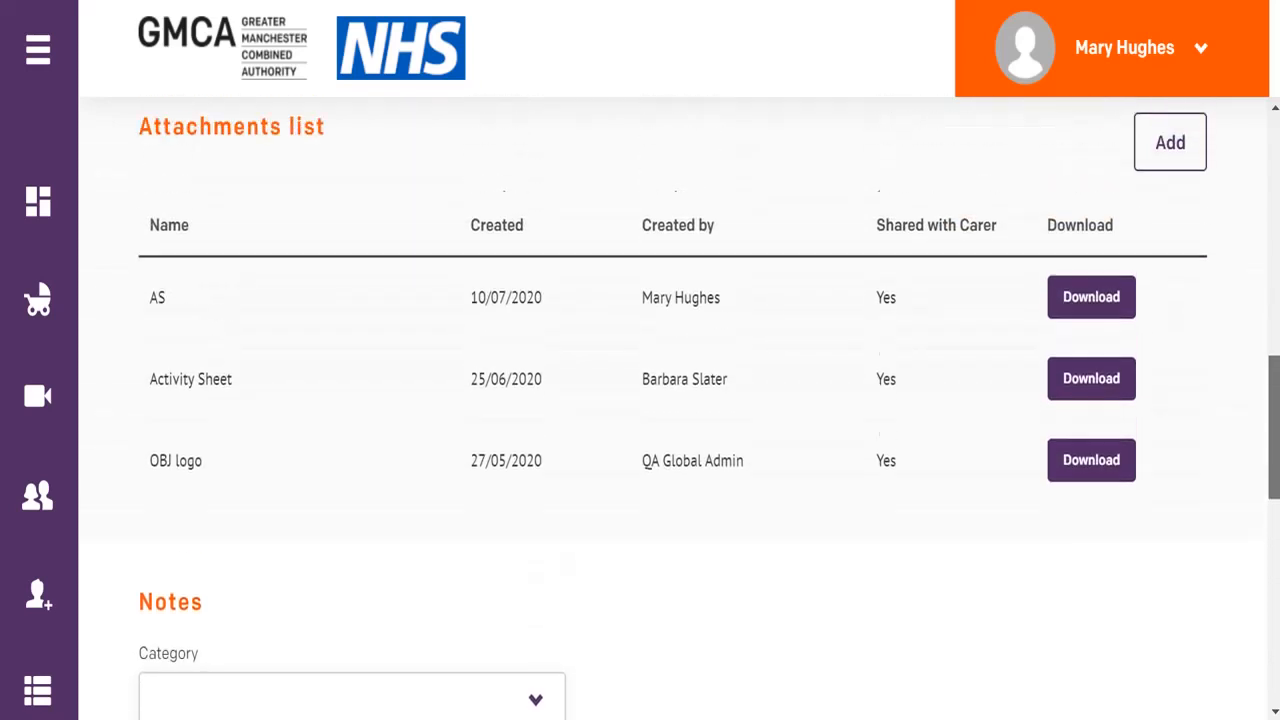
{"action": "scroll", "coordinate": [708, 408], "scroll_direction": "up", "scroll_amount": 10}
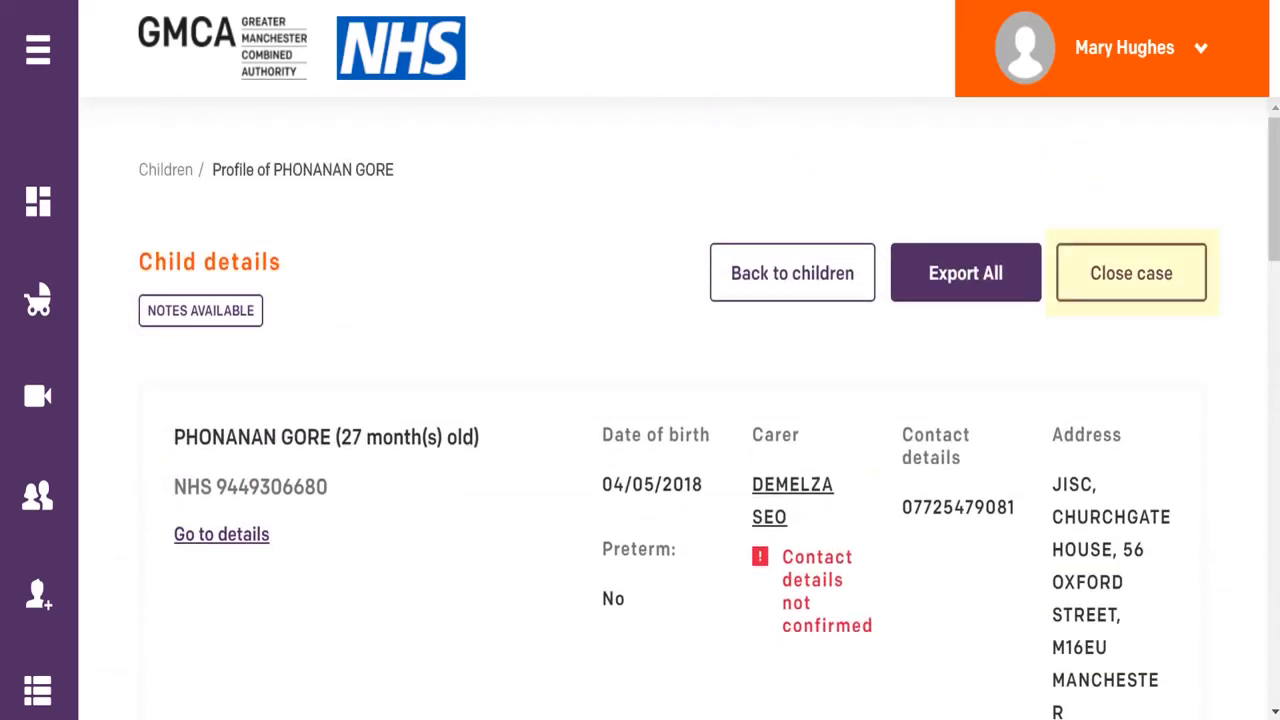
{"action": "left_click", "coordinate": [1131, 273]}
{"action": "left_click", "coordinate": [640, 267]}
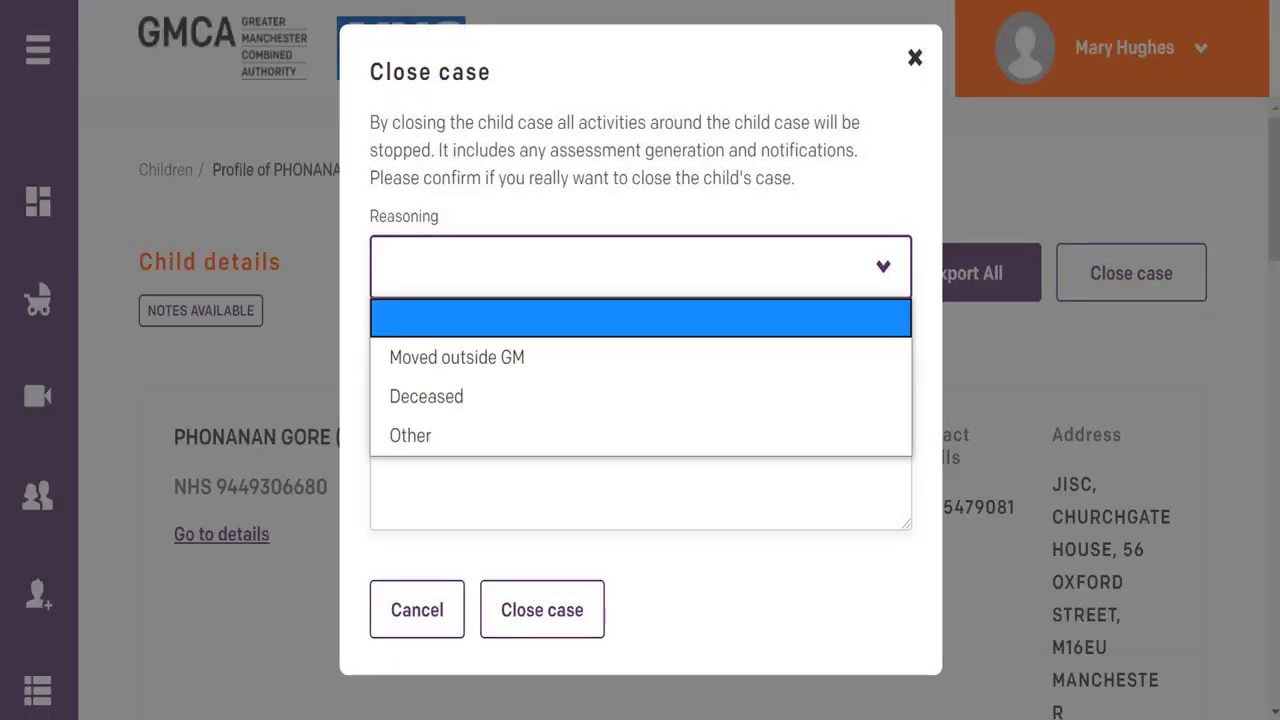
{"action": "left_click", "coordinate": [640, 357]}
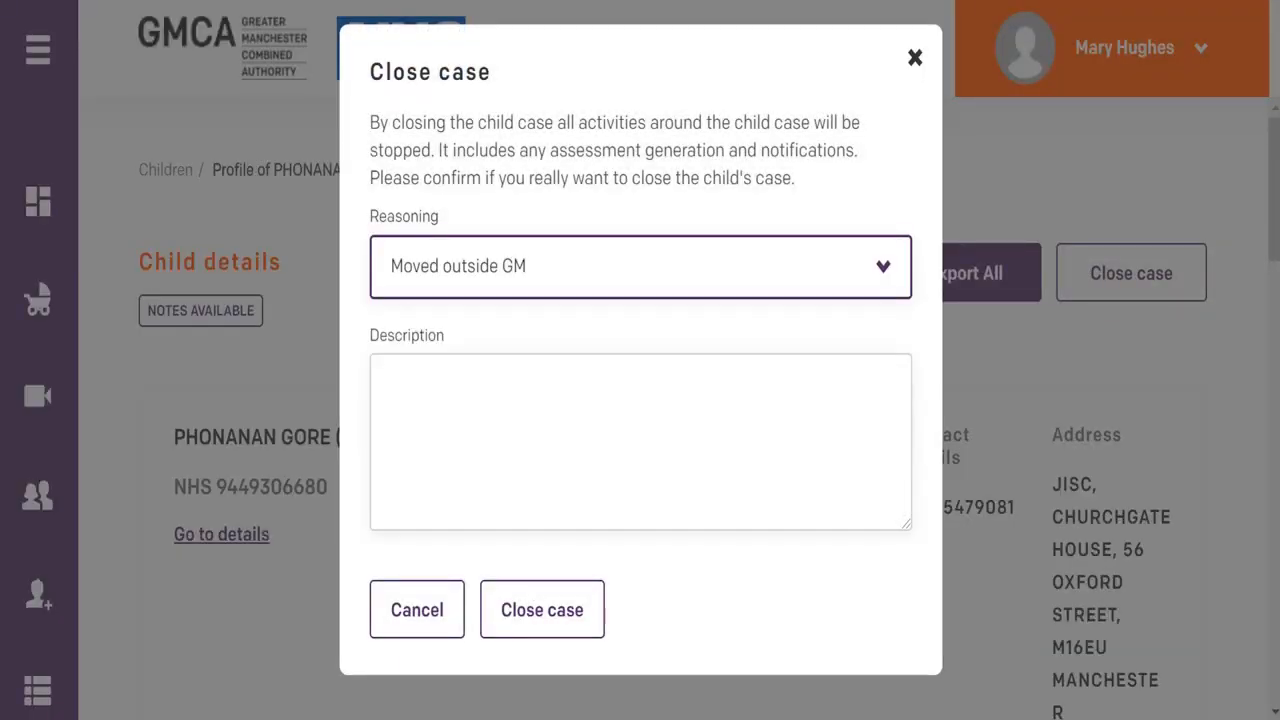
{"action": "left_click", "coordinate": [542, 610]}
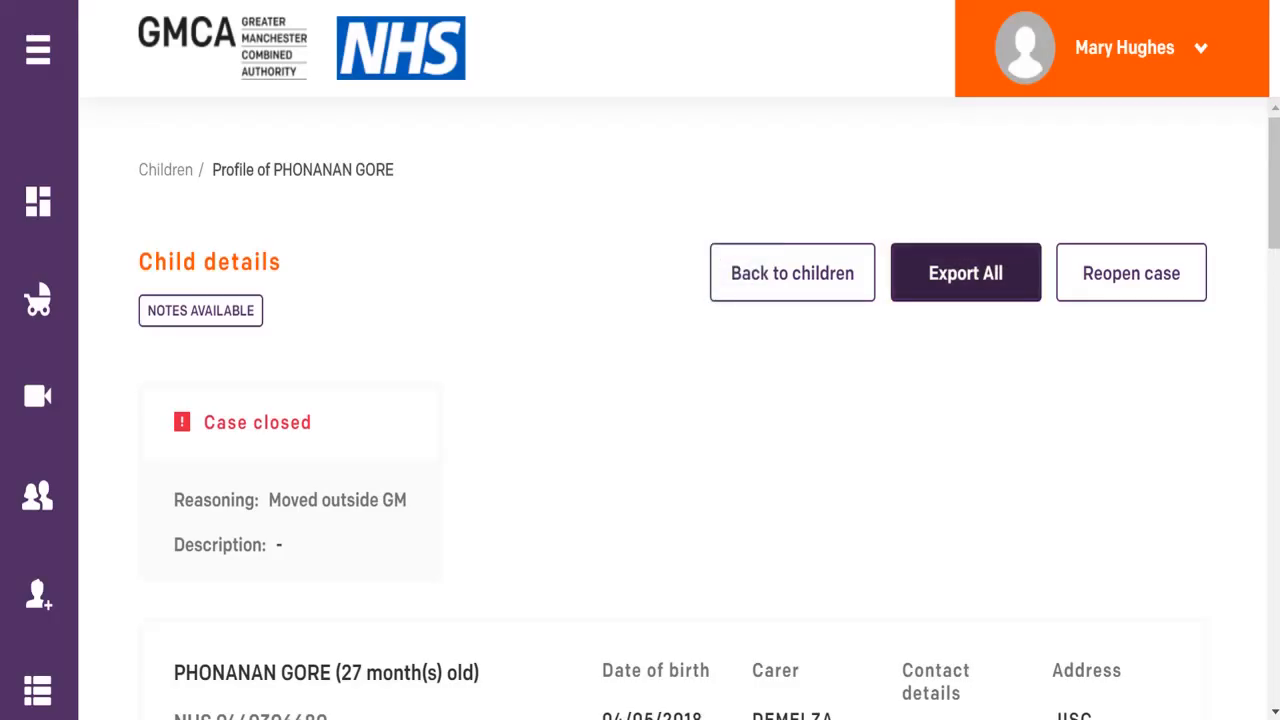
{"action": "left_click", "coordinate": [966, 273]}
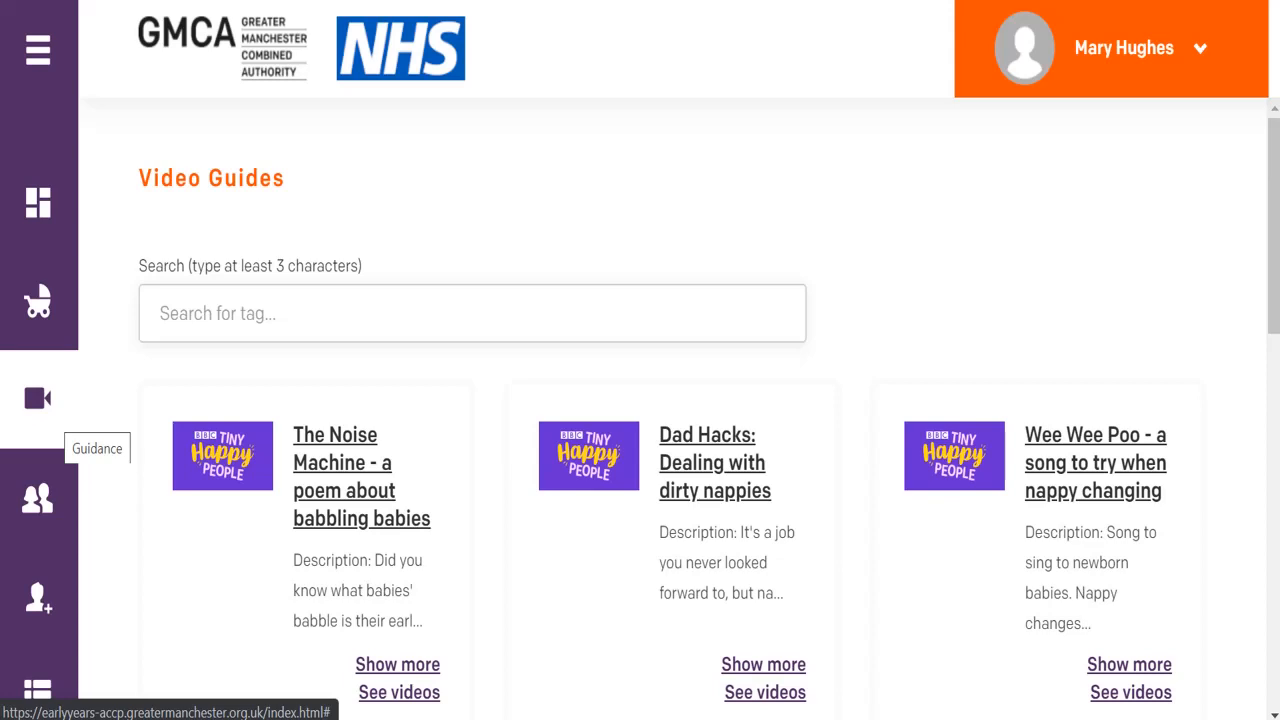
Search the video guides for "Song" and view the linked page for the "Hang it on the line" nursery rhyme.
{"action": "left_click", "coordinate": [472, 313]}
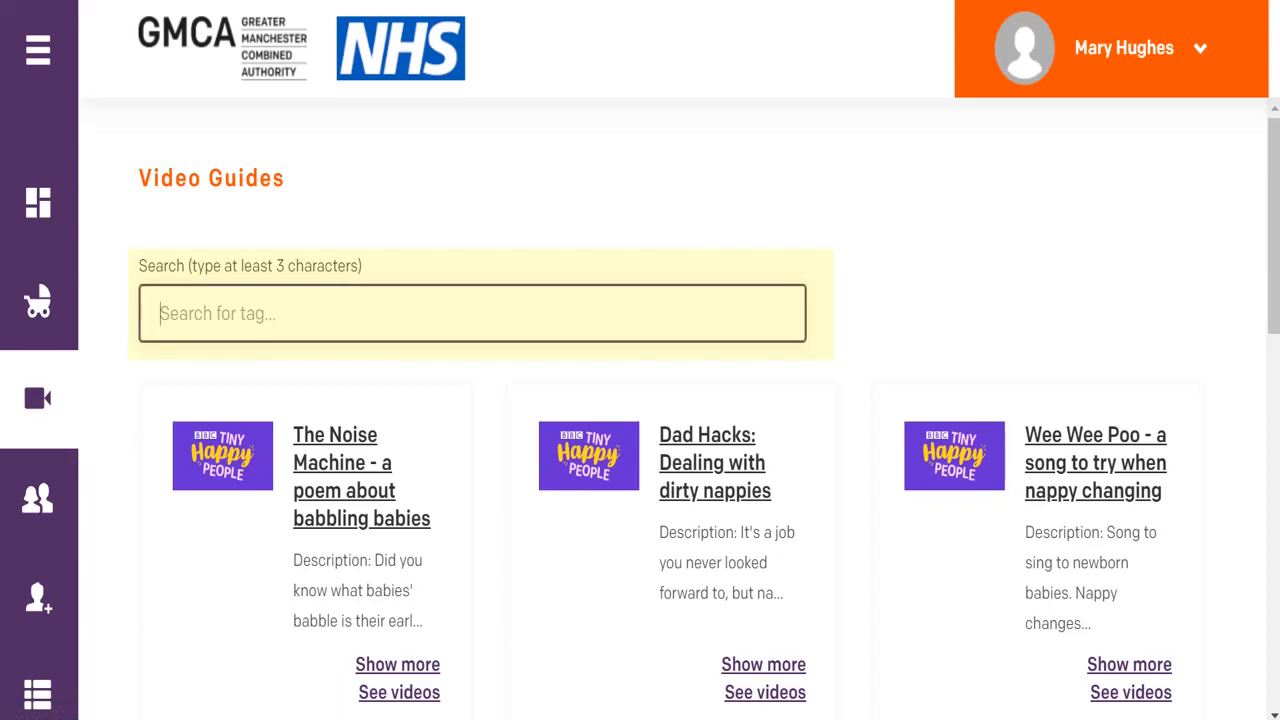
{"action": "type", "text": "Song"}
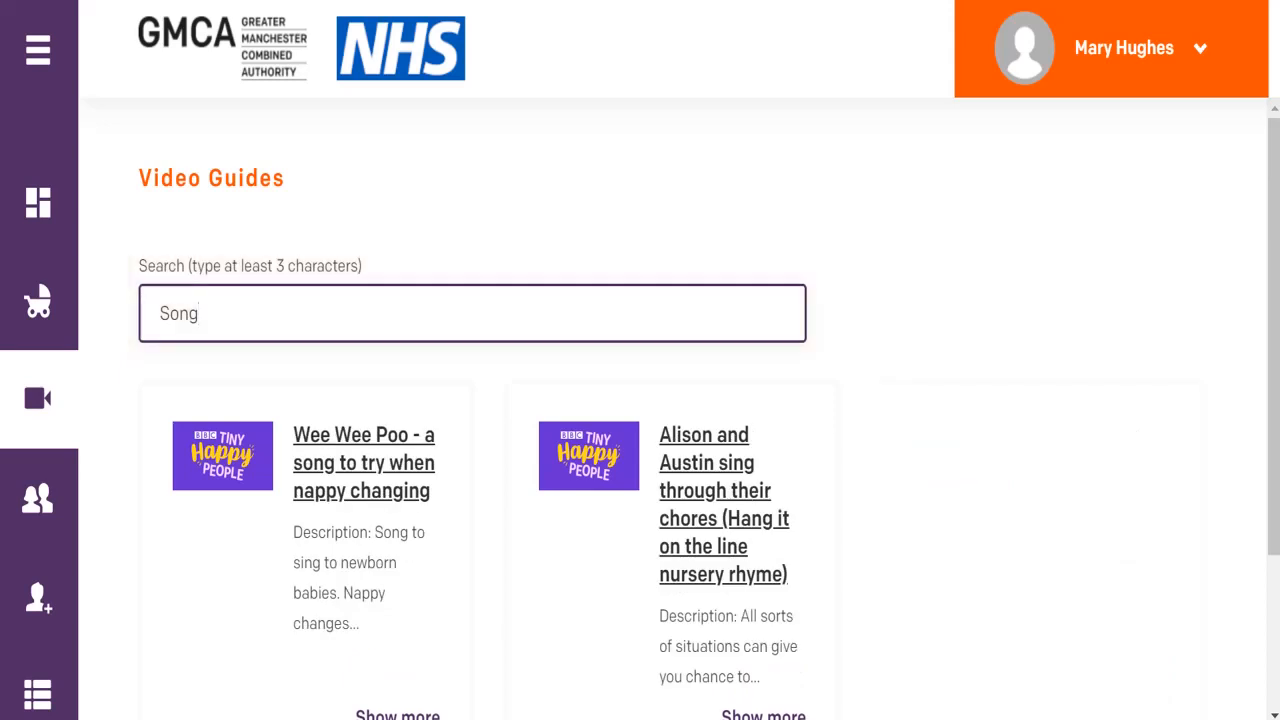
{"action": "left_click", "coordinate": [722, 505]}
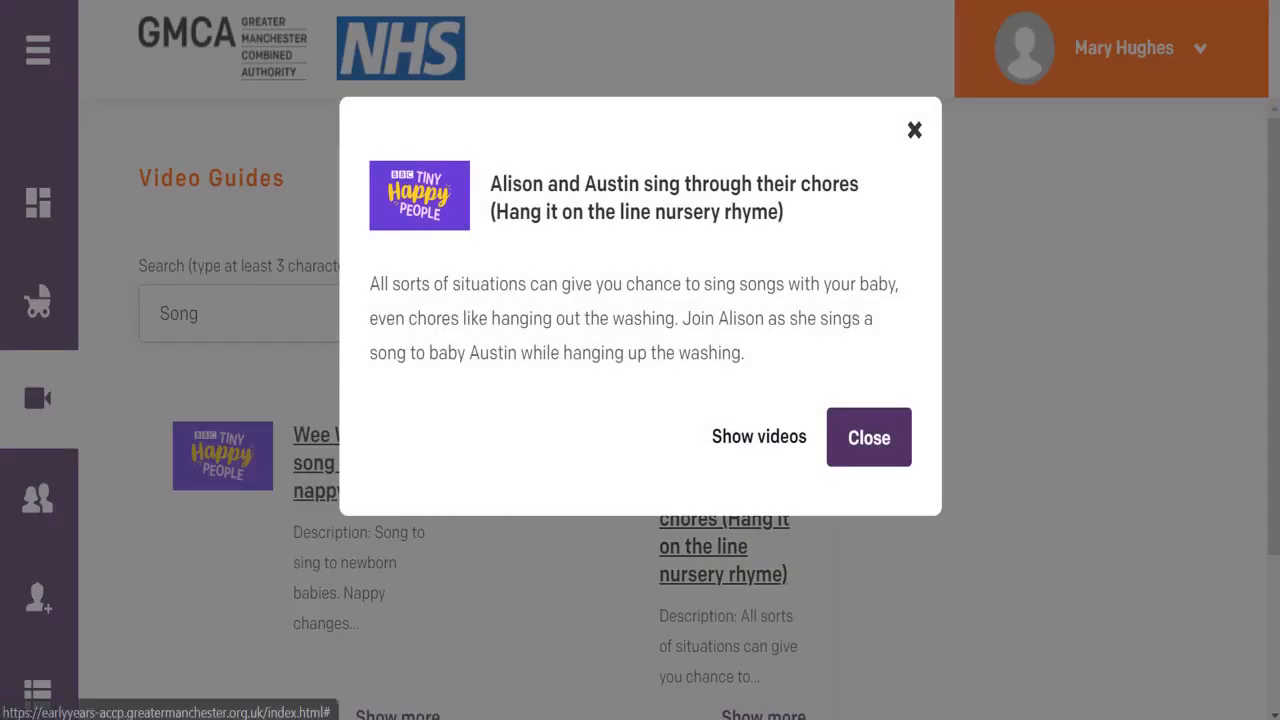
{"action": "left_click", "coordinate": [759, 437]}
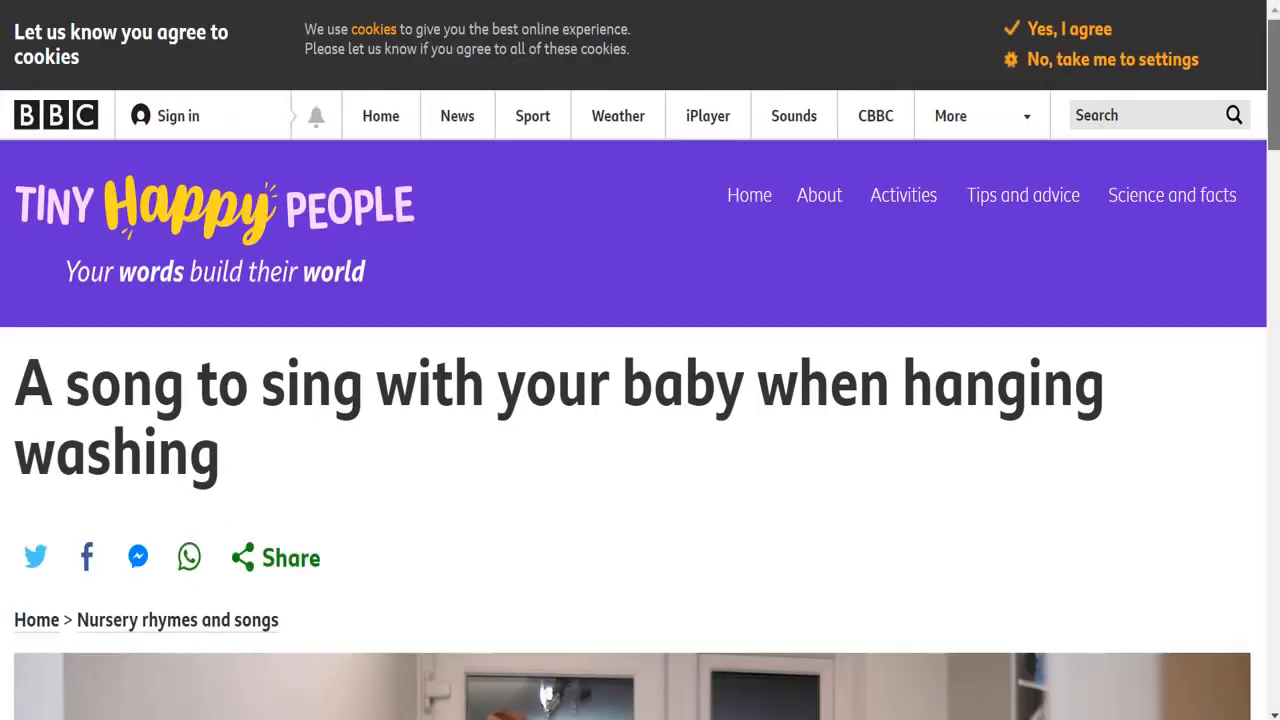
{"action": "scroll", "coordinate": [640, 400], "scroll_direction": "down", "scroll_amount": 5}
{"action": "scroll", "coordinate": [640, 400], "scroll_direction": "down", "scroll_amount": 4}
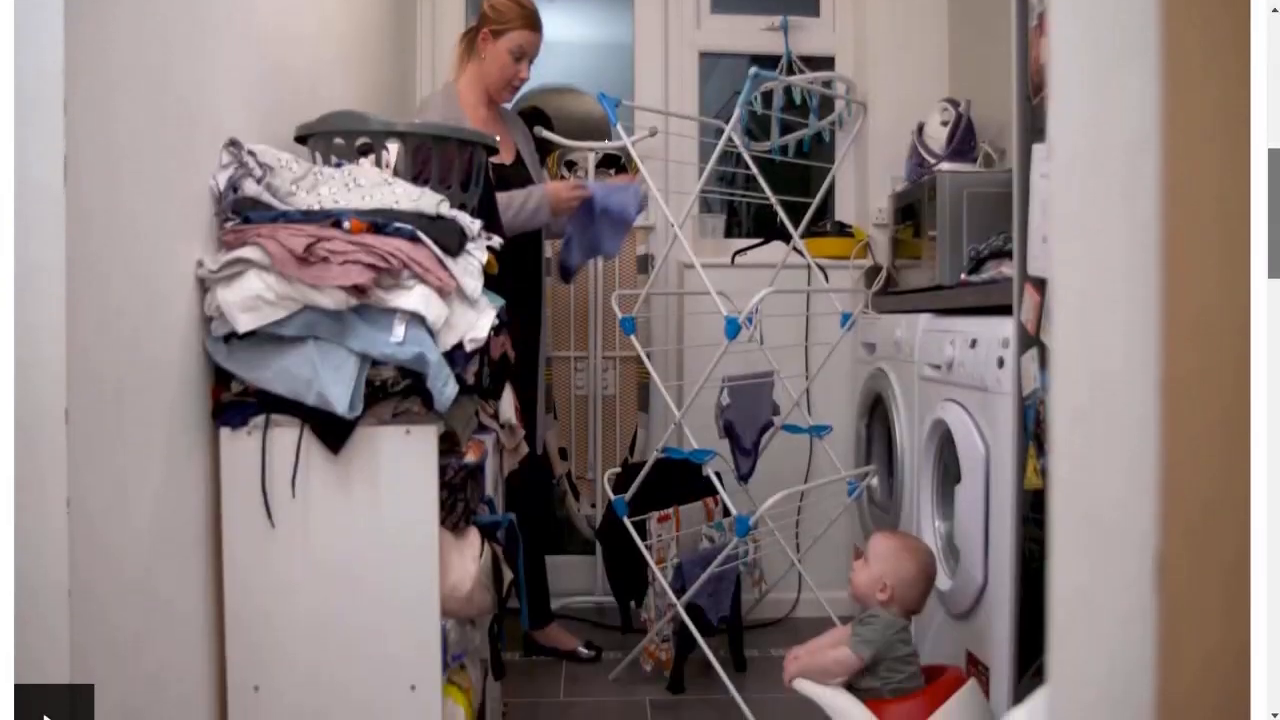
Read the rest of the "Hang it on the line" nursery rhyme page below the video.
{"action": "scroll", "coordinate": [640, 400], "scroll_direction": "down", "scroll_amount": 7}
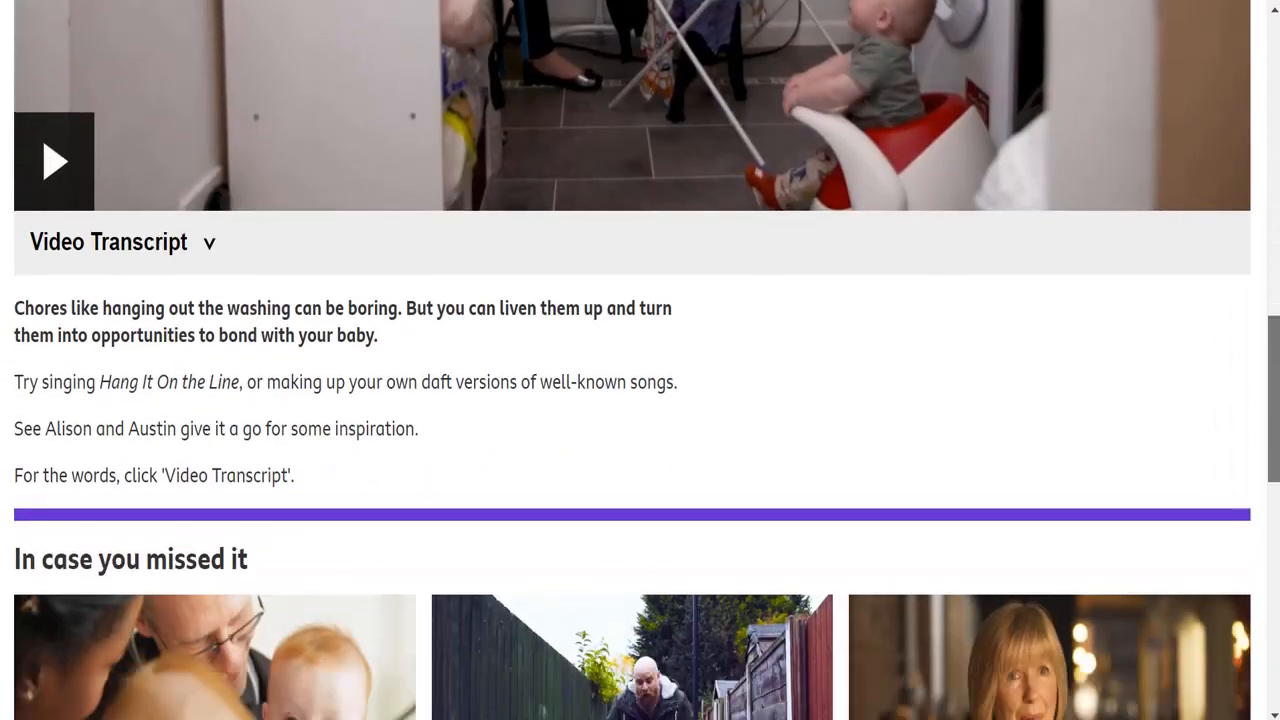
{"action": "scroll", "coordinate": [640, 400], "scroll_direction": "down", "scroll_amount": 3}
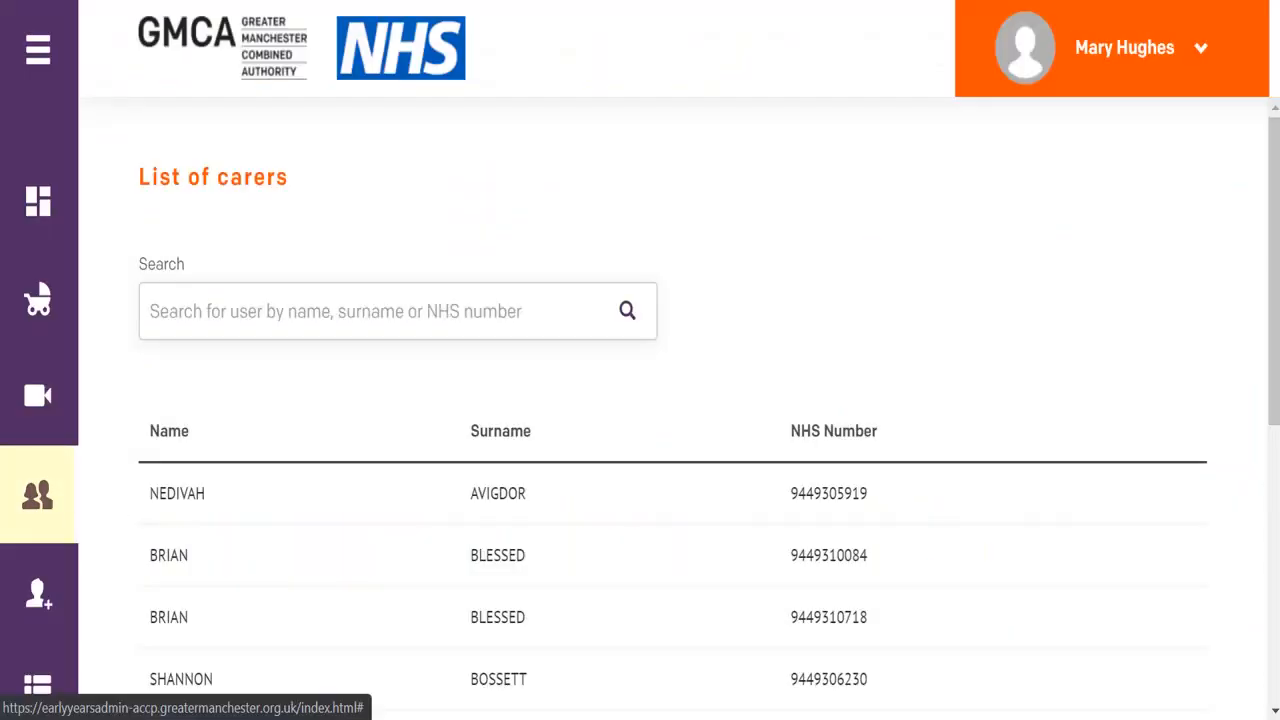
View the details of the first carer in the list of carers and look through the blank form for adding a carer.
{"action": "left_click", "coordinate": [498, 494]}
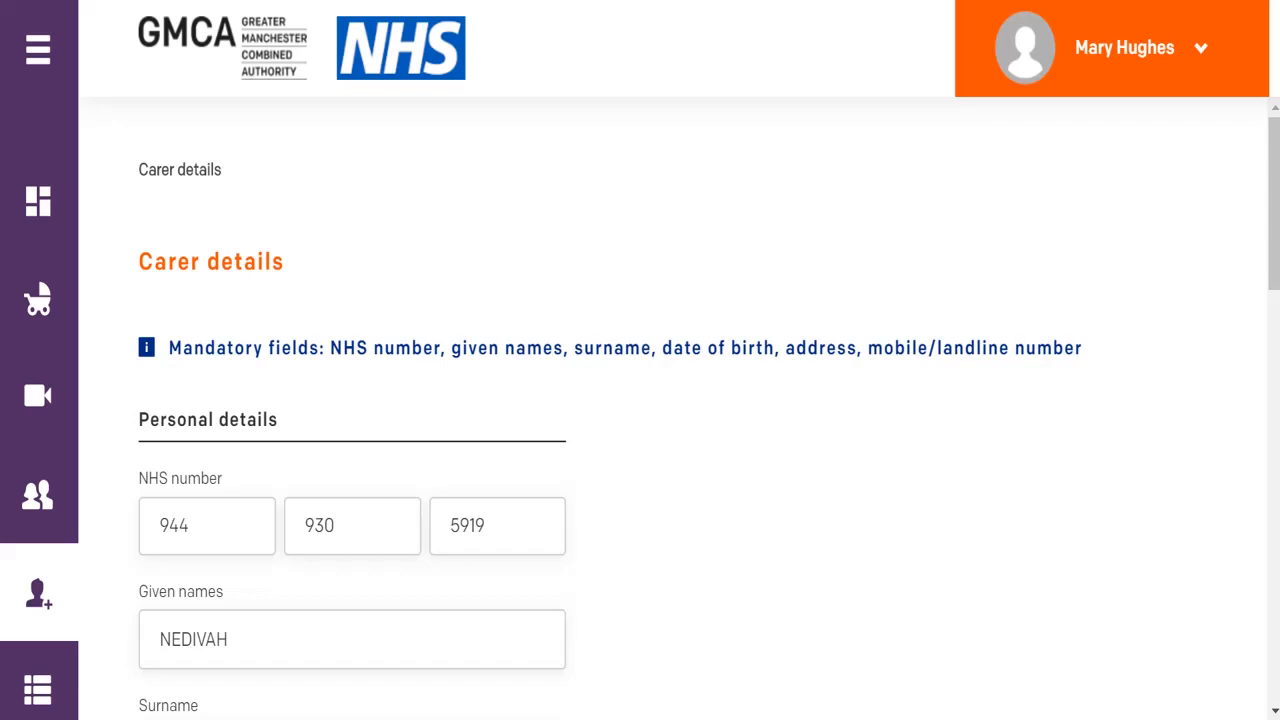
{"action": "left_click", "coordinate": [38, 593]}
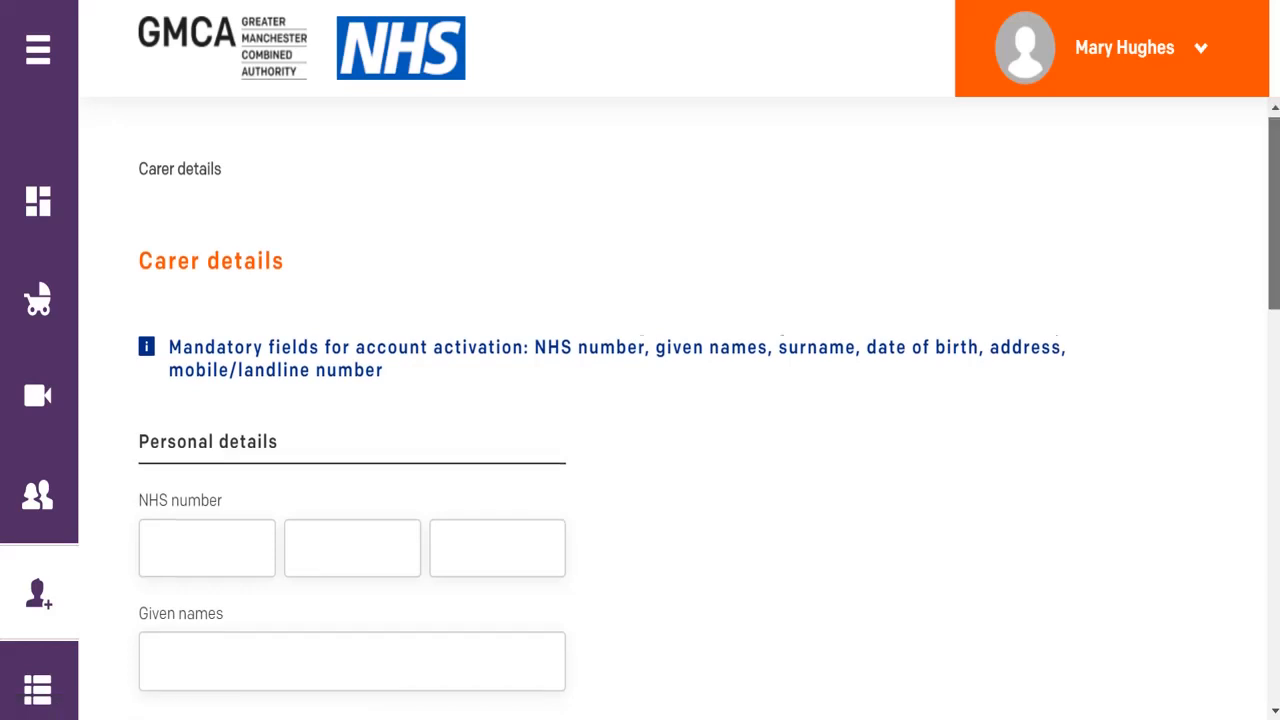
{"action": "scroll", "coordinate": [640, 420], "scroll_direction": "down", "scroll_amount": 3}
{"action": "scroll", "coordinate": [640, 420], "scroll_direction": "down", "scroll_amount": 6}
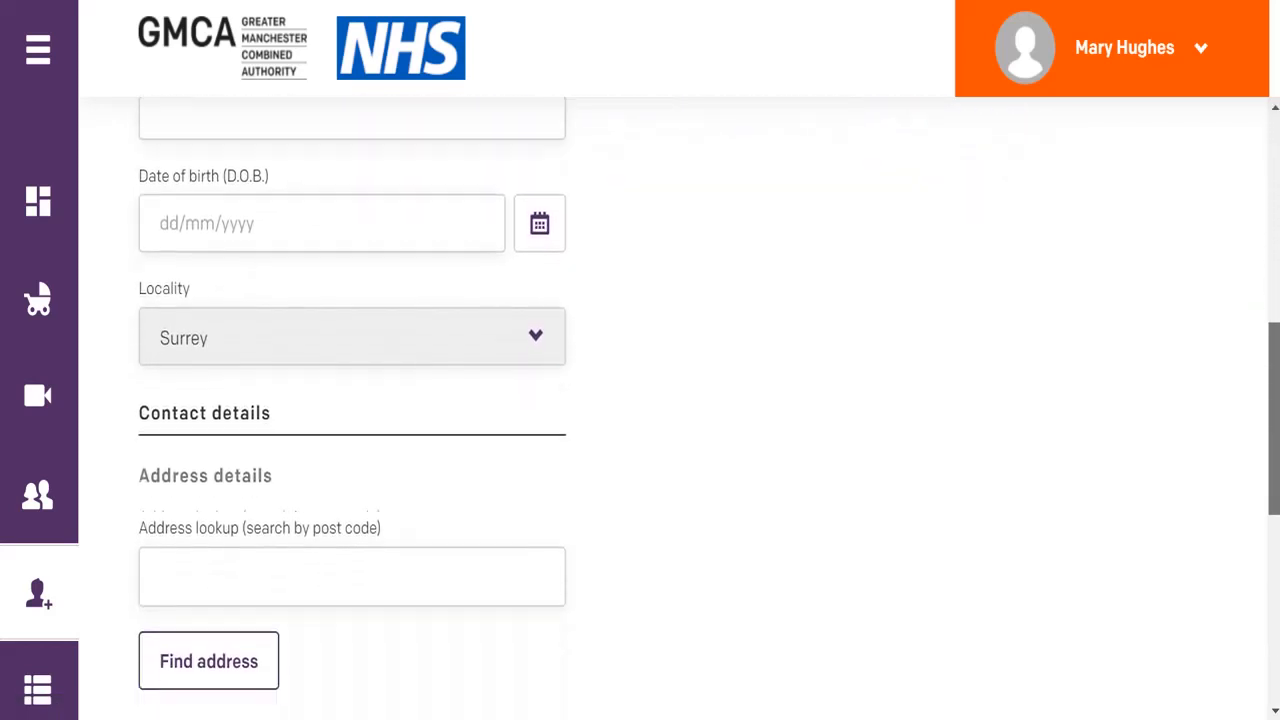
{"action": "scroll", "coordinate": [640, 420], "scroll_direction": "down", "scroll_amount": 2}
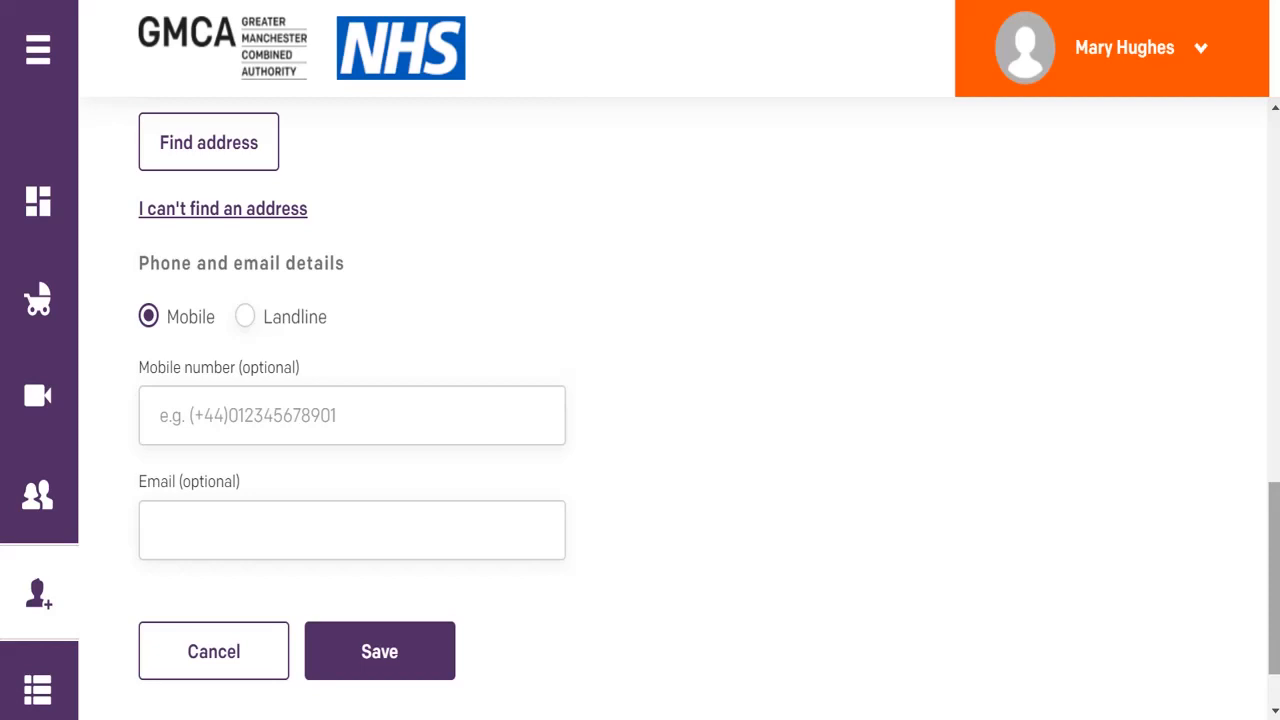
Open the report summary and filter it in turn by children meeting or exceeding expected development, children not meeting it, and unsubmitted forms, clearing each filter.
{"action": "left_click", "coordinate": [38, 688]}
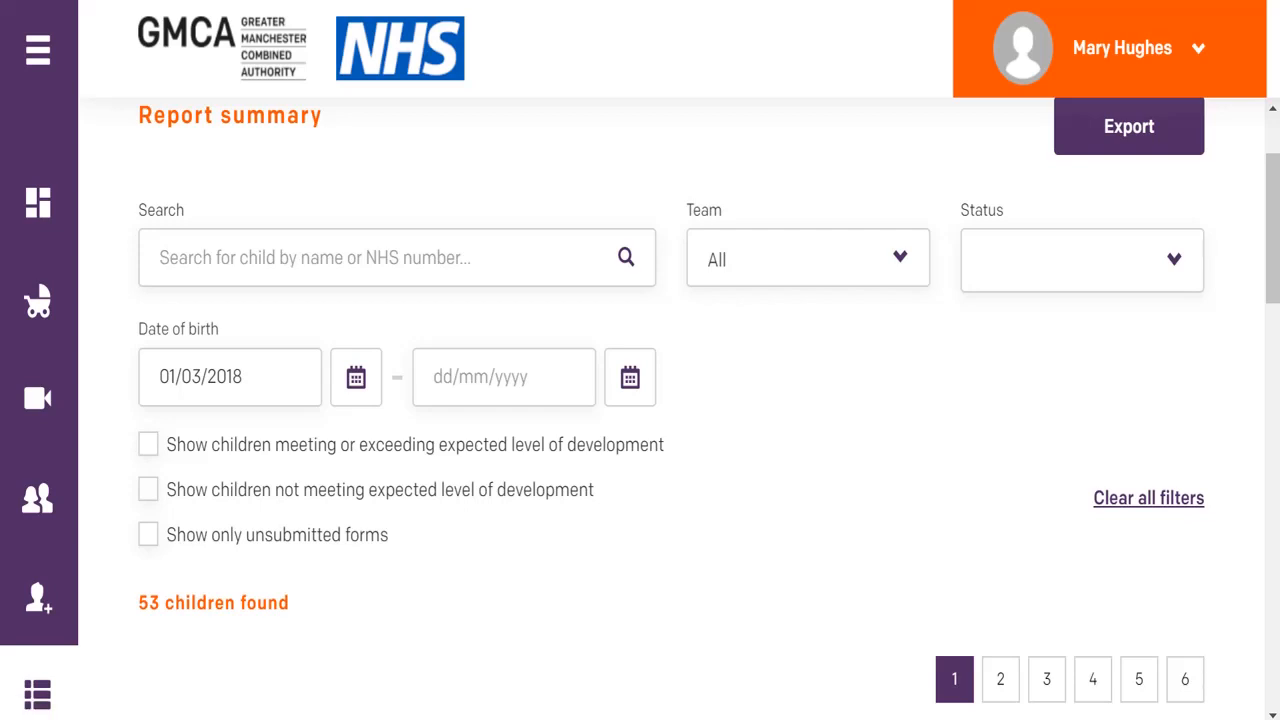
{"action": "left_click", "coordinate": [148, 444]}
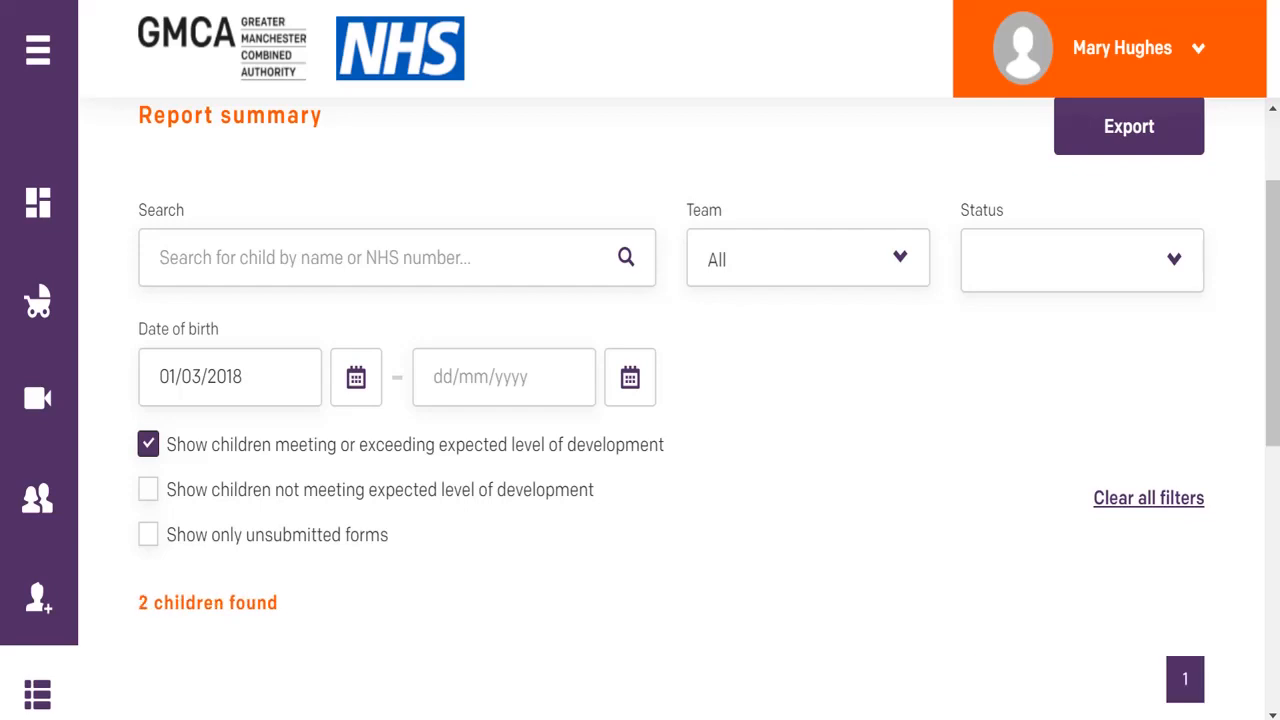
{"action": "left_click", "coordinate": [148, 444]}
{"action": "left_click", "coordinate": [148, 489]}
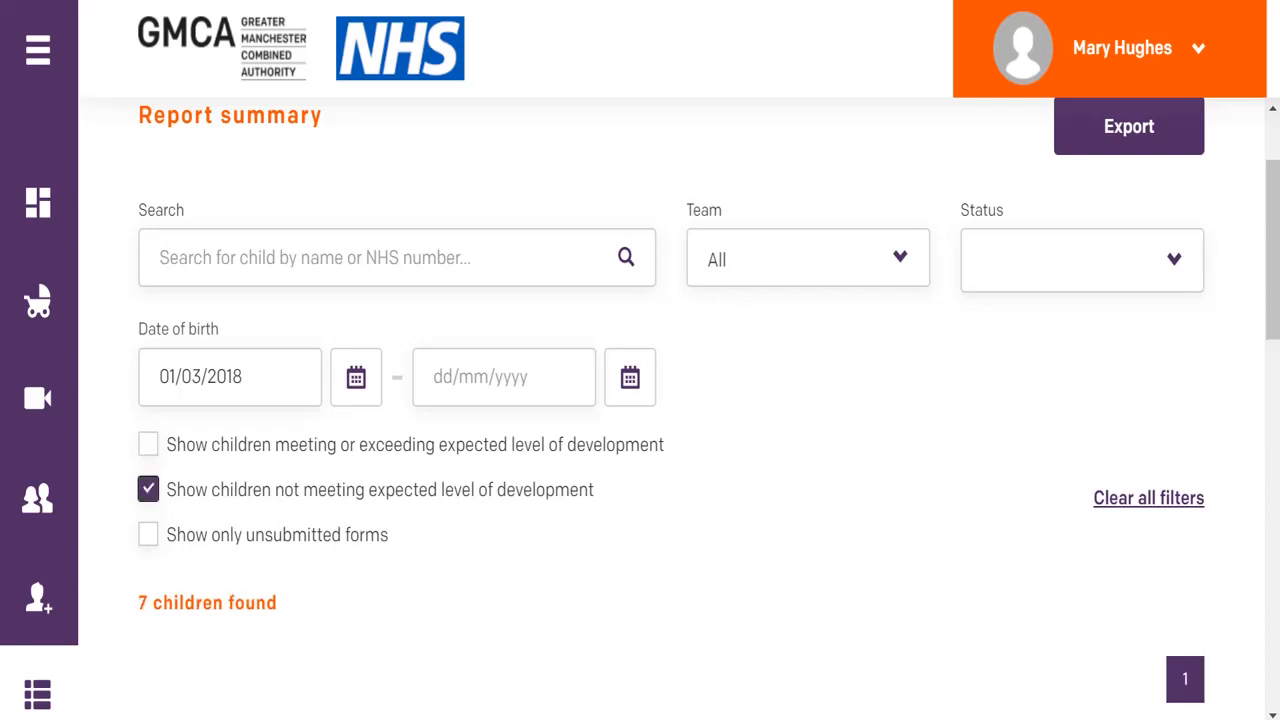
{"action": "left_click", "coordinate": [148, 489]}
{"action": "left_click", "coordinate": [148, 534]}
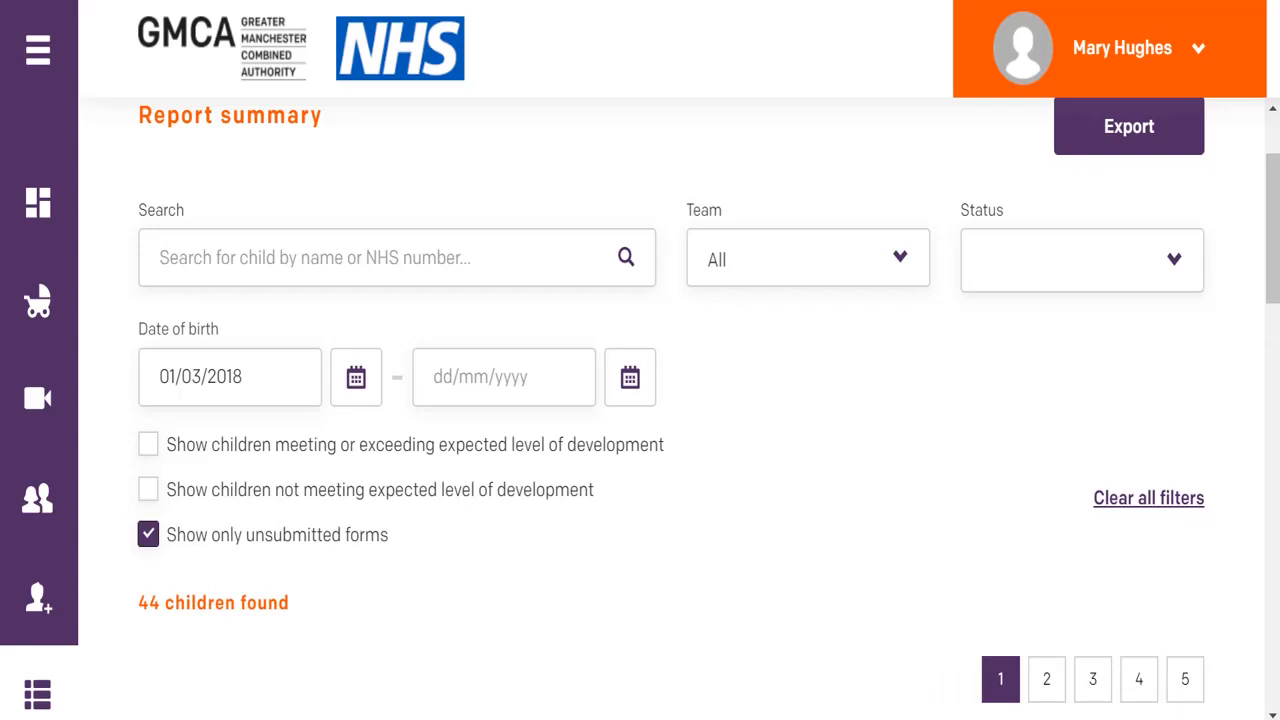
{"action": "left_click", "coordinate": [148, 534]}
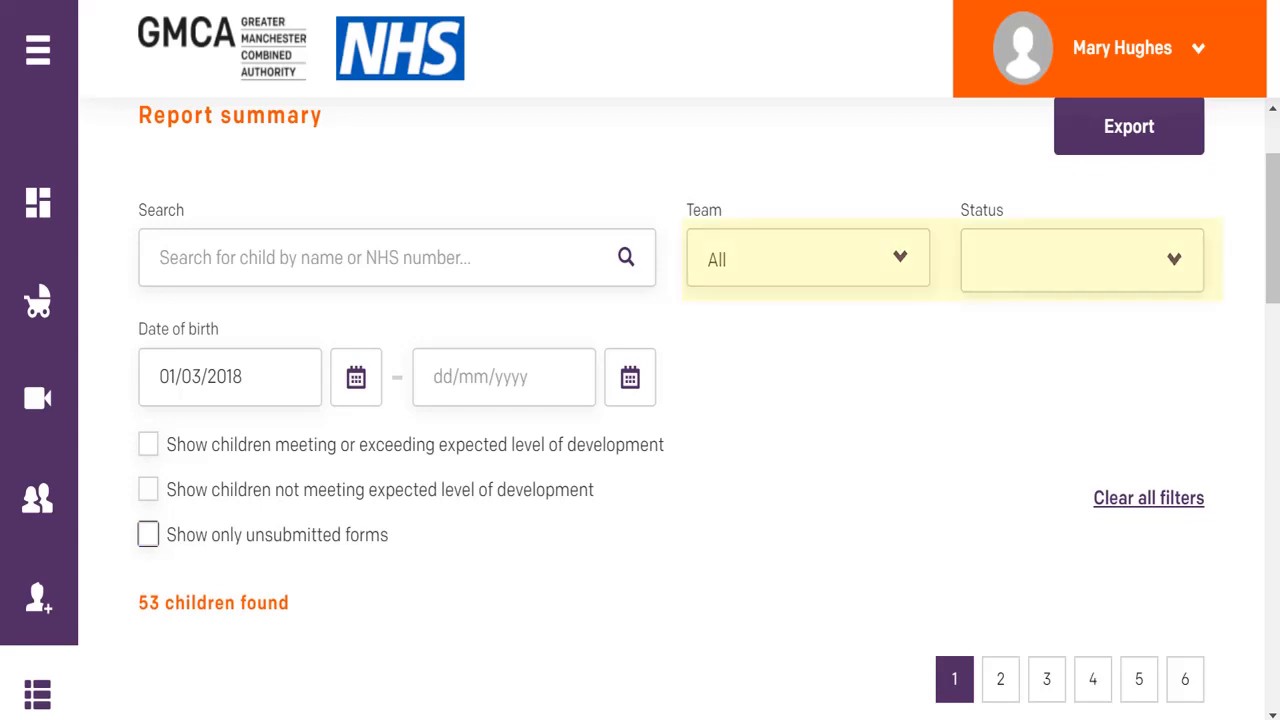
Filter the report summary by the Submitted status and review the matching children.
{"action": "left_click", "coordinate": [1174, 260]}
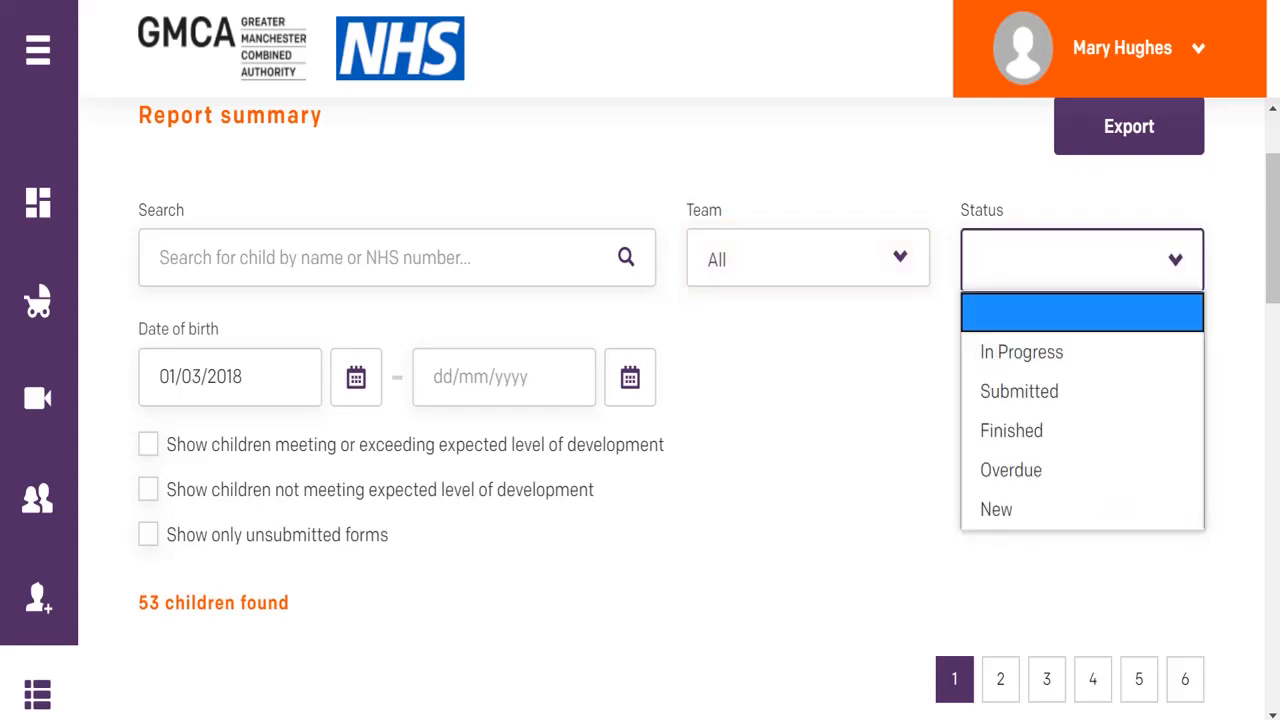
{"action": "key", "text": "Down"}
{"action": "key", "text": "Down"}
{"action": "key", "text": "Return"}
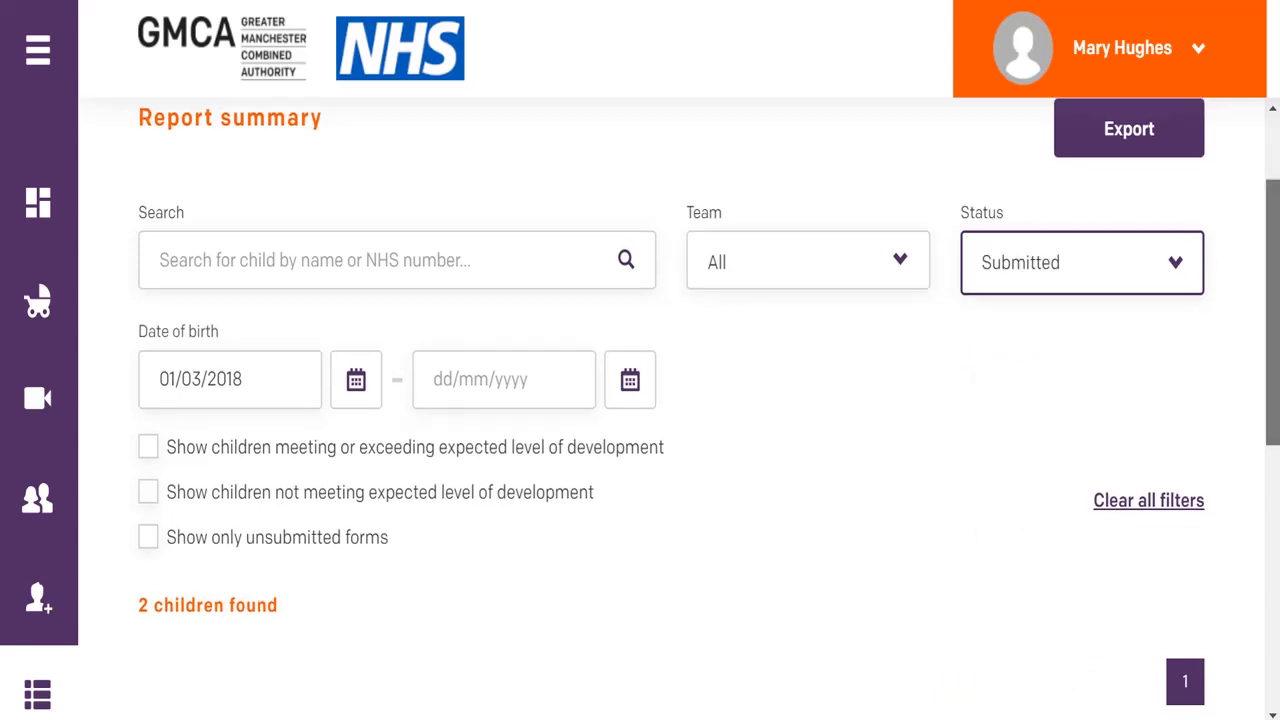
{"action": "scroll", "coordinate": [670, 400], "scroll_direction": "down", "scroll_amount": 3}
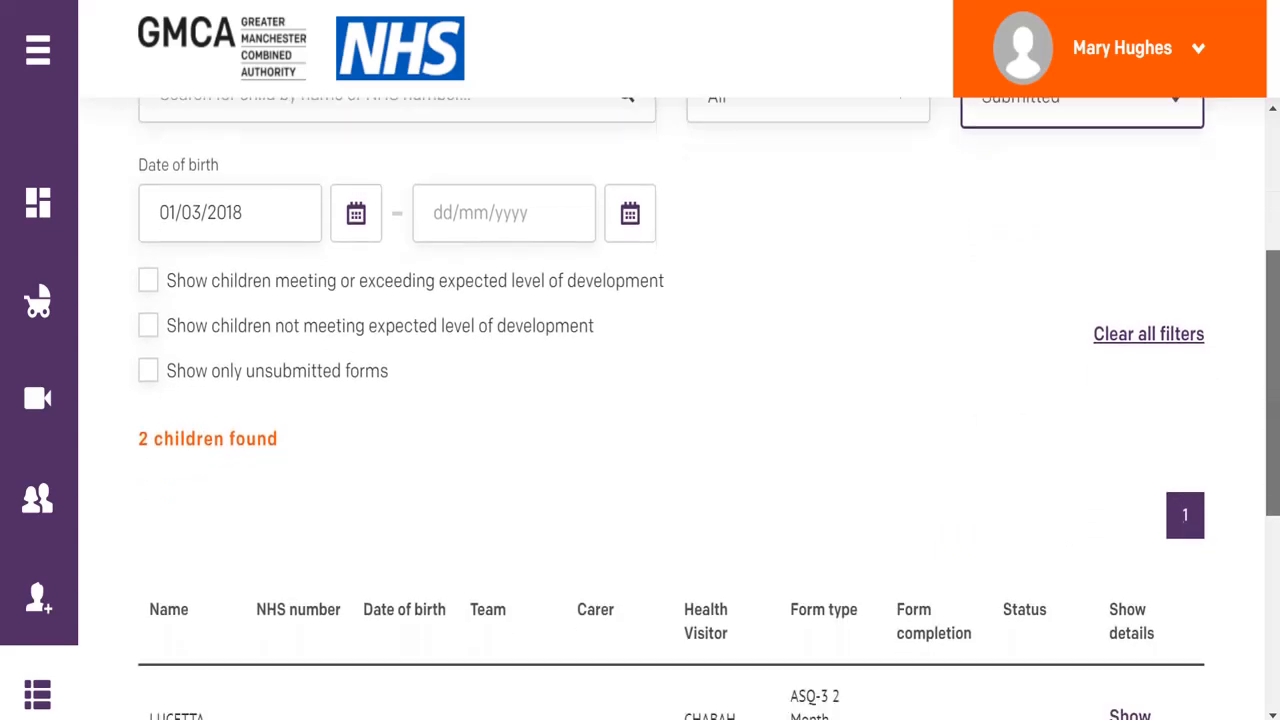
{"action": "scroll", "coordinate": [670, 400], "scroll_direction": "down", "scroll_amount": 2}
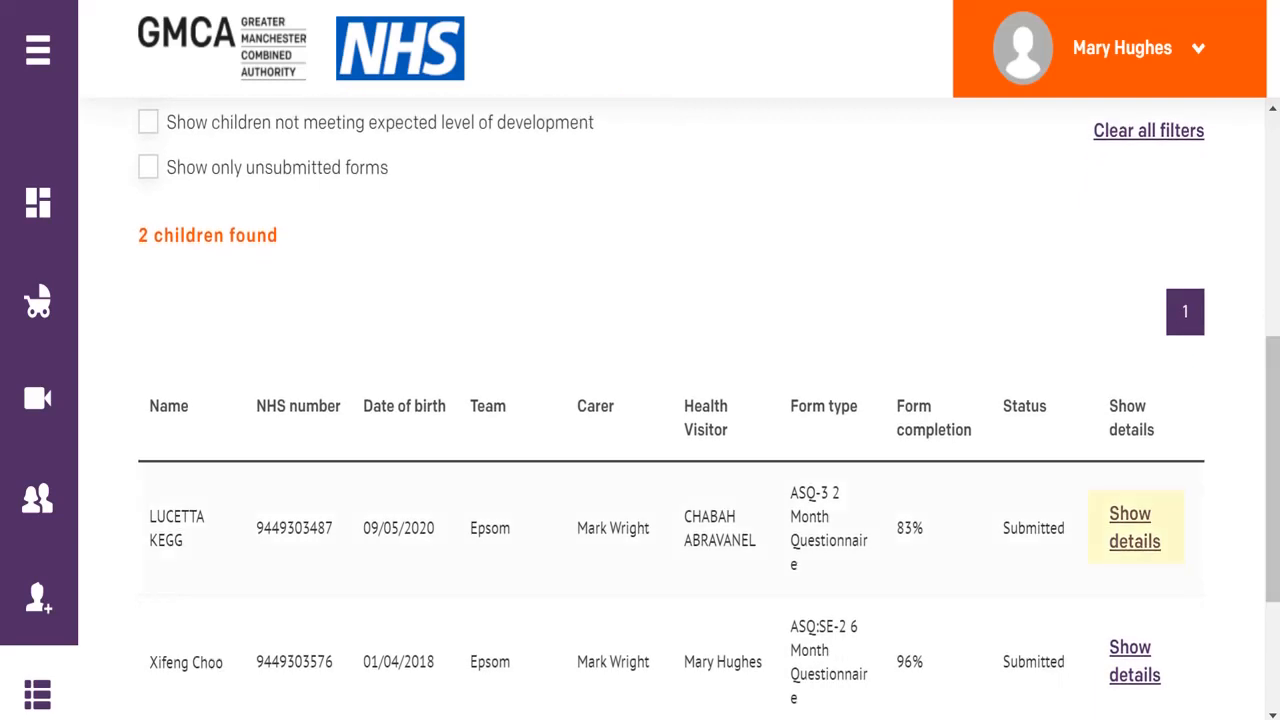
View the child's score for each area in the submitted ASQ-3 2 Month Questionnaire and return to the report list.
{"action": "left_click", "coordinate": [1134, 527]}
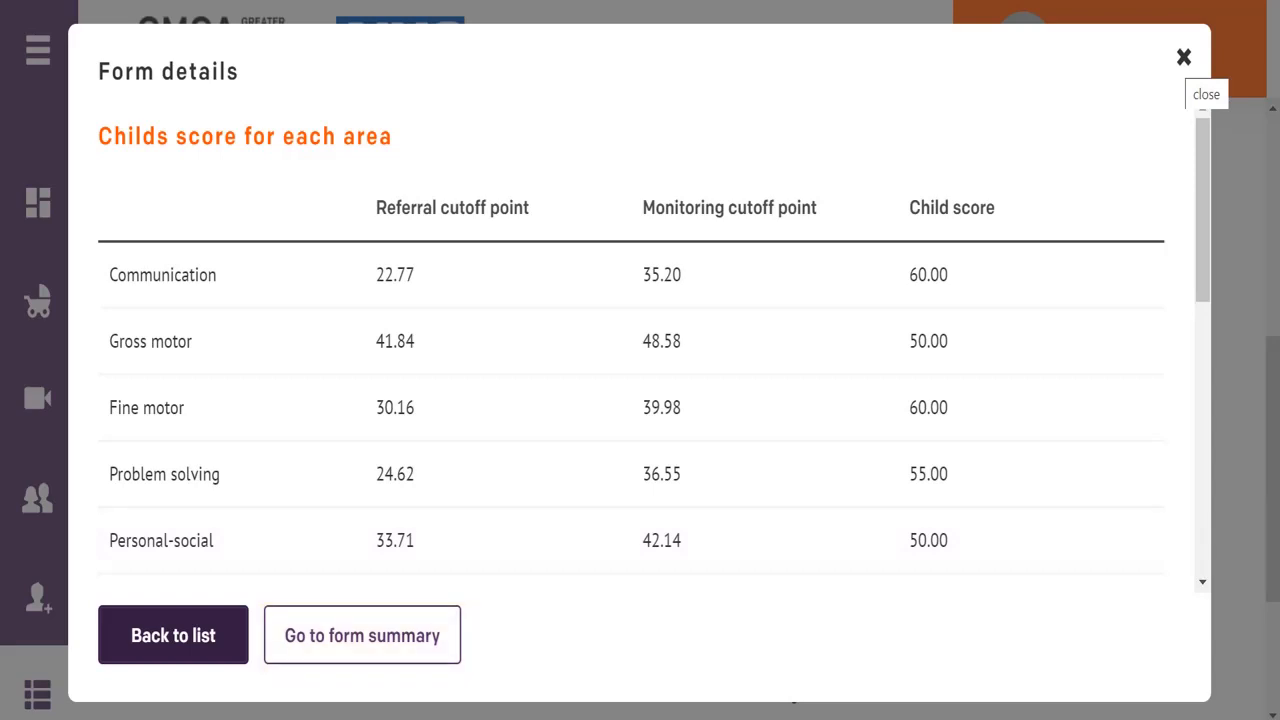
{"action": "left_click", "coordinate": [1184, 57]}
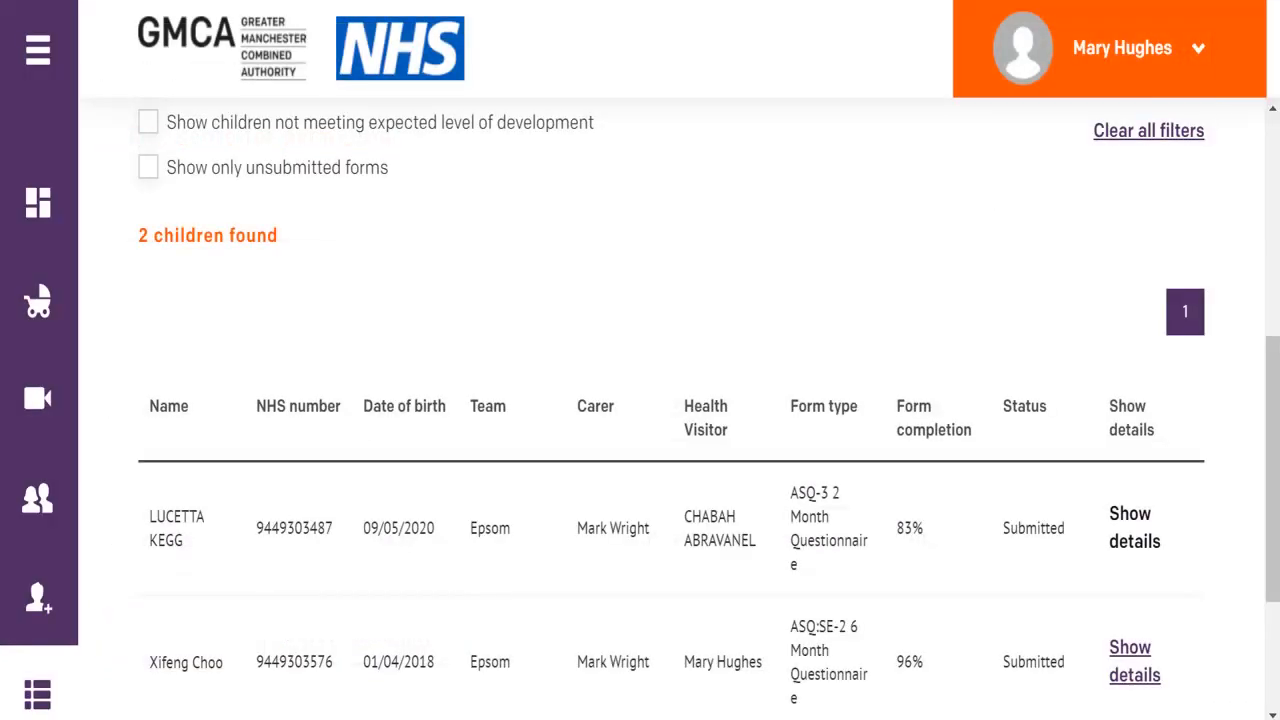
{"action": "scroll", "coordinate": [708, 408], "scroll_direction": "up", "scroll_amount": 5}
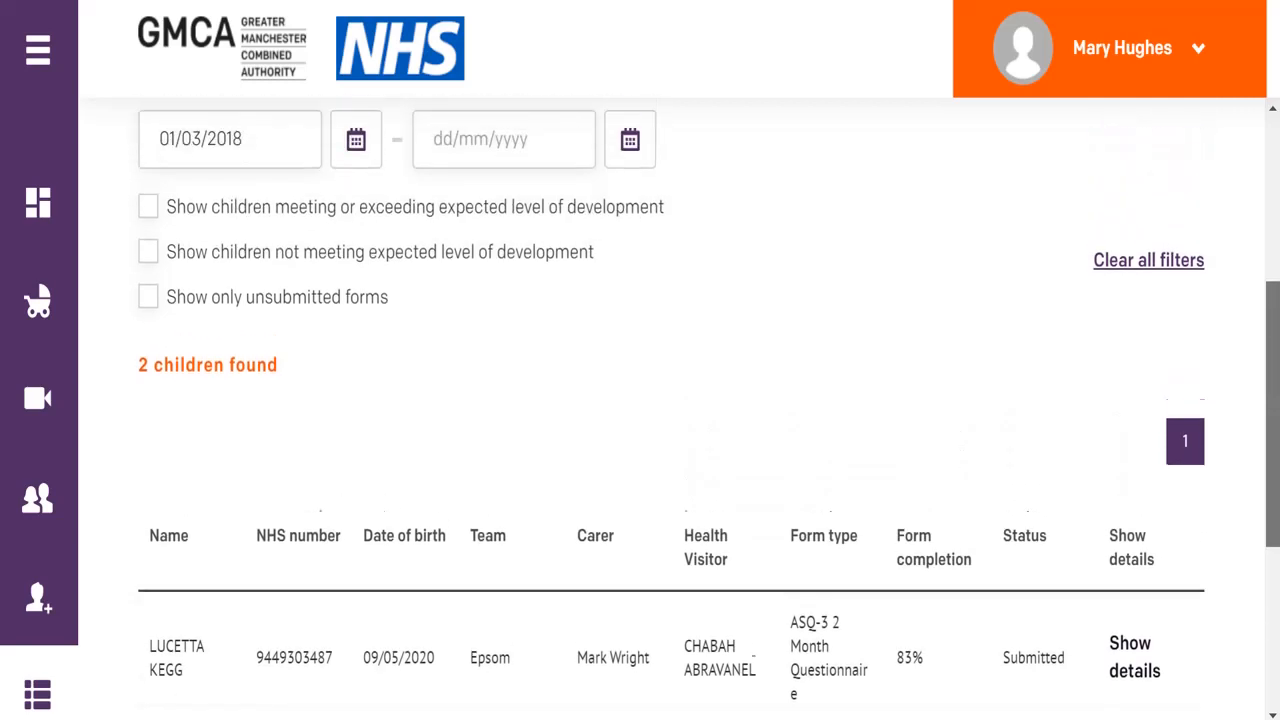